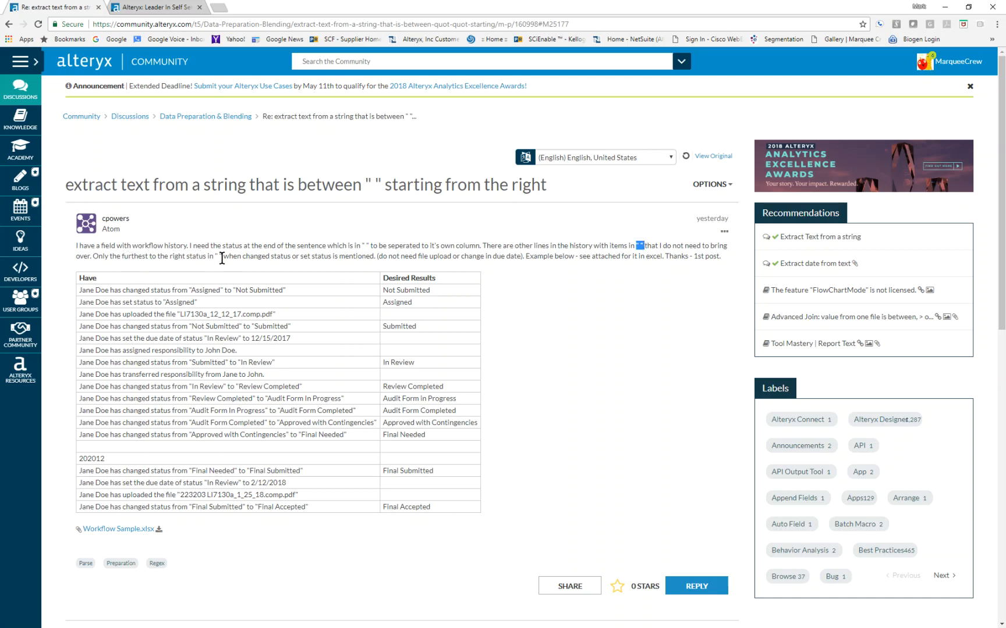
Read the forum question's "set status" condition and sample data, and switch to Alteryx Designer.
drag(244, 258, 335, 261)
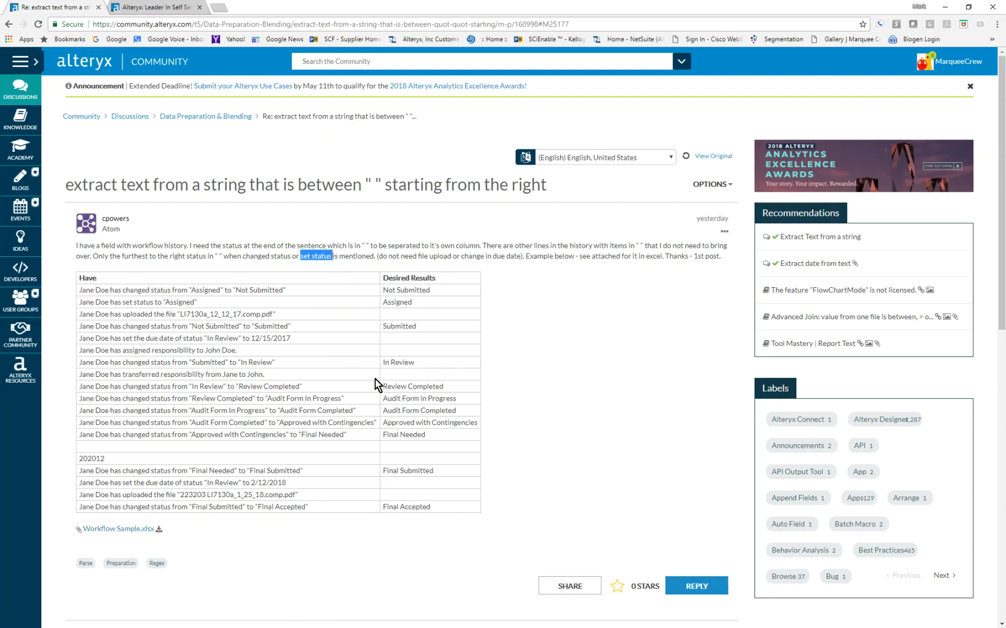
scroll(375, 388, down, 5)
scroll(375, 388, up, 5)
key(alt+Tab)
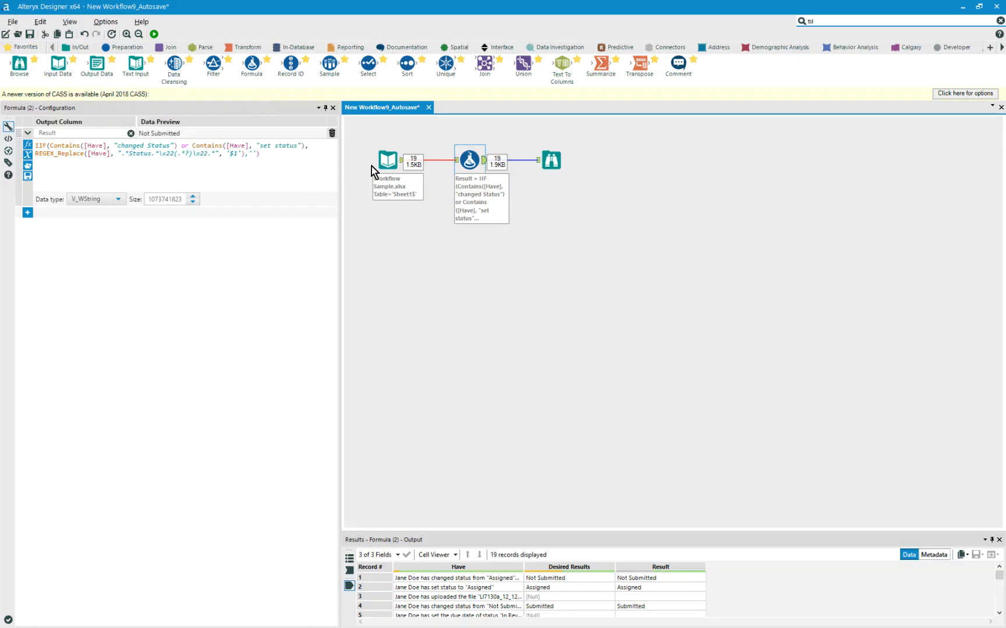
Review the configurations of the Workflow Sample input, the Formula tool and the Browse tool in the upper branch.
click(383, 160)
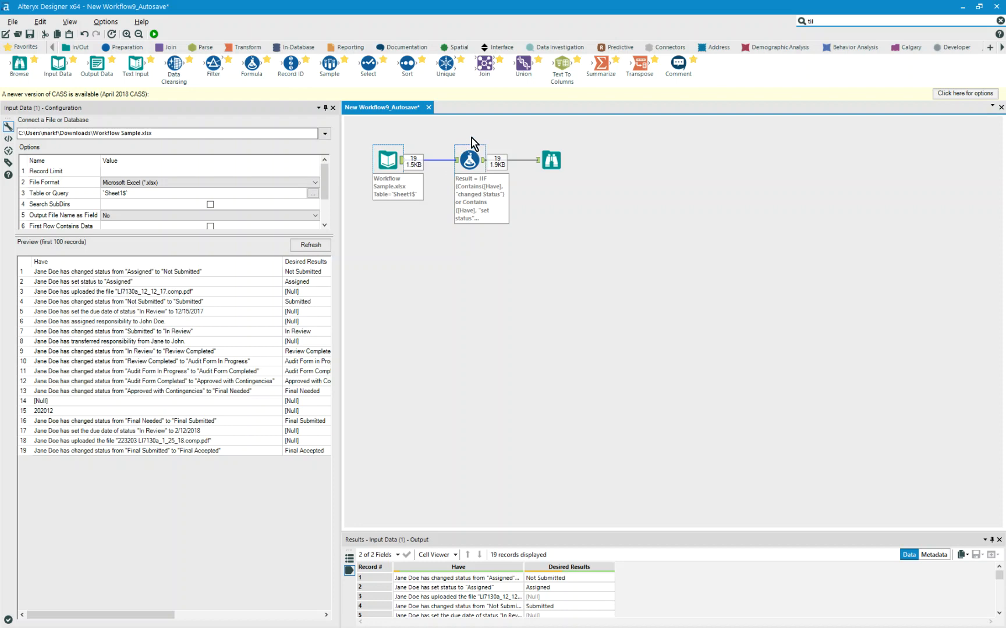
click(469, 159)
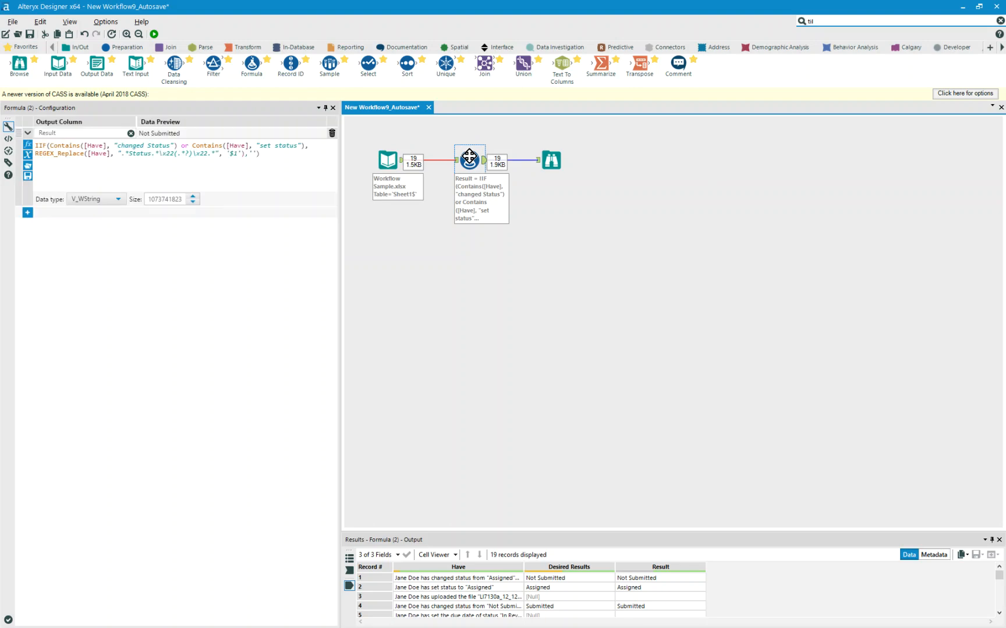
click(551, 160)
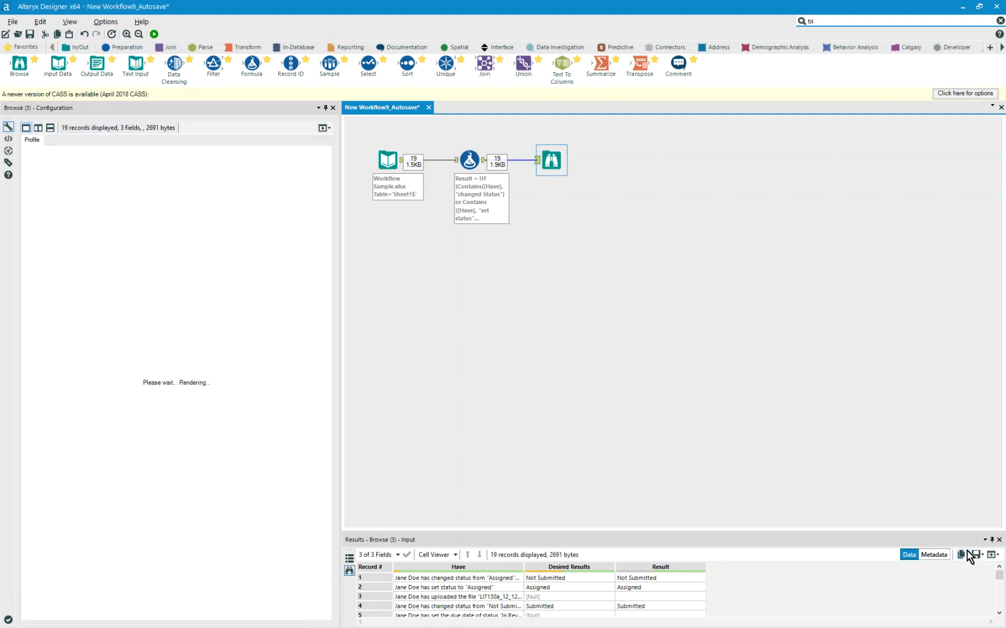
View all Browse records in a separate window with the Have column widened, comparing Have, Desired Results and Result, and close it.
click(992, 555)
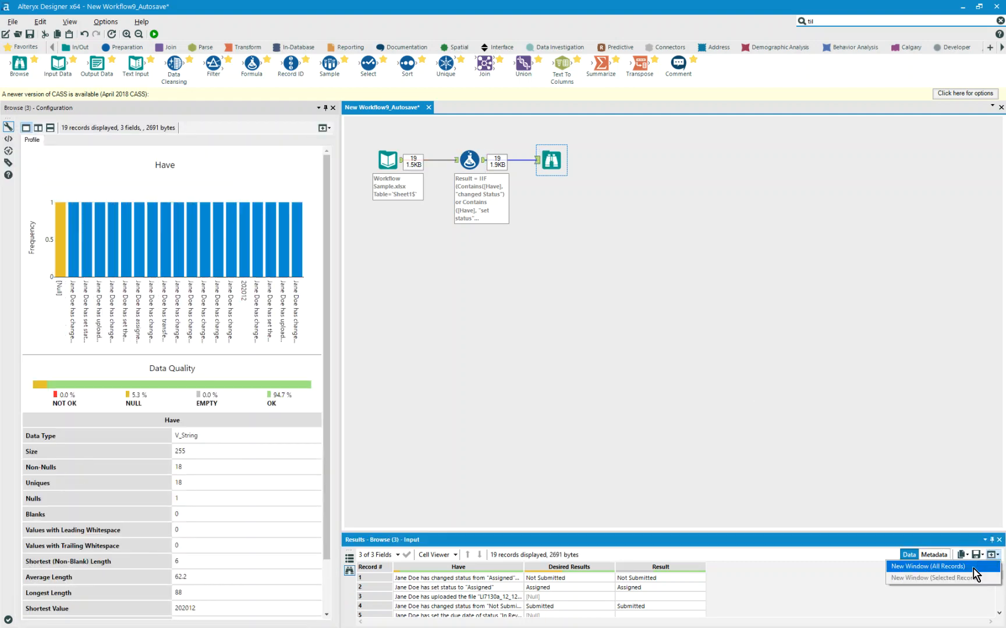
click(973, 569)
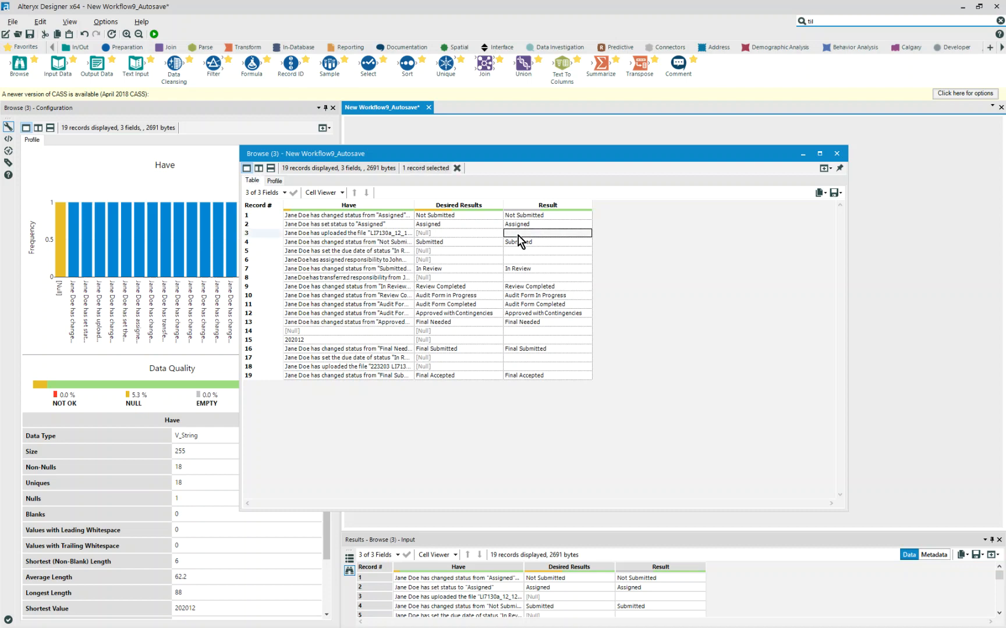
click(483, 235)
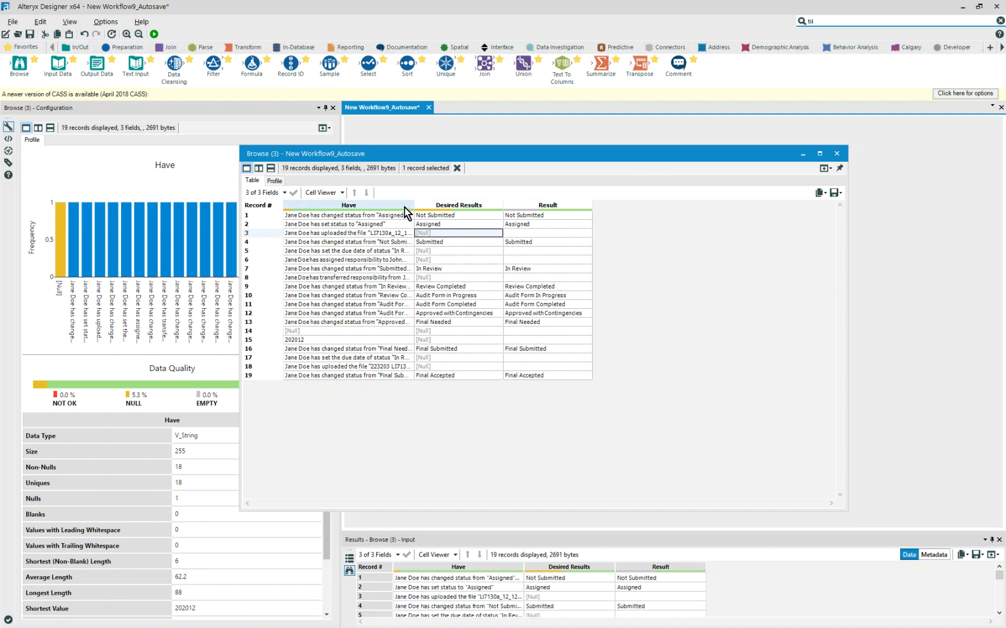
drag(414, 206, 478, 206)
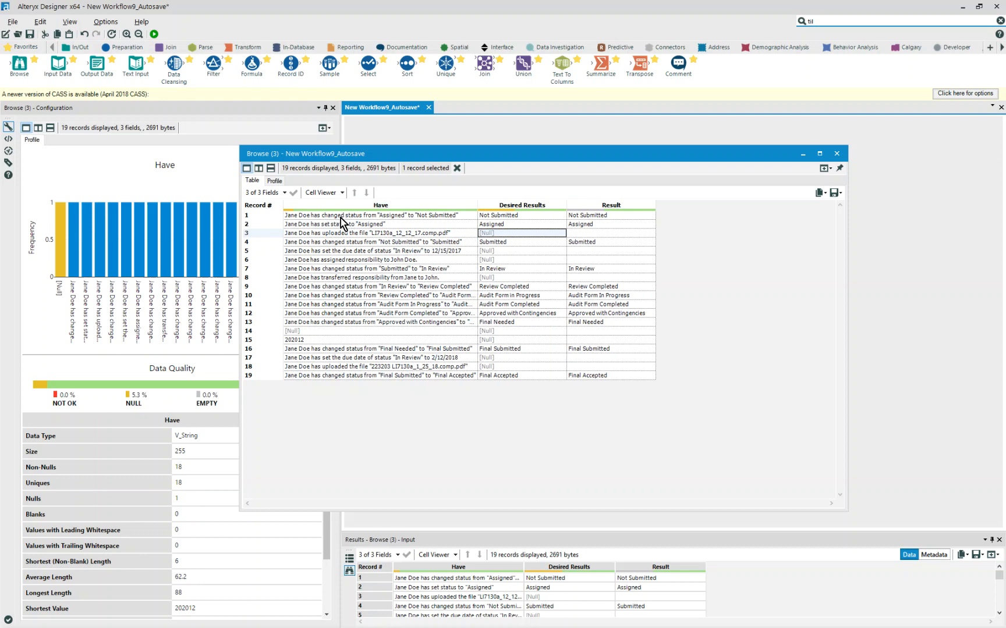
click(340, 217)
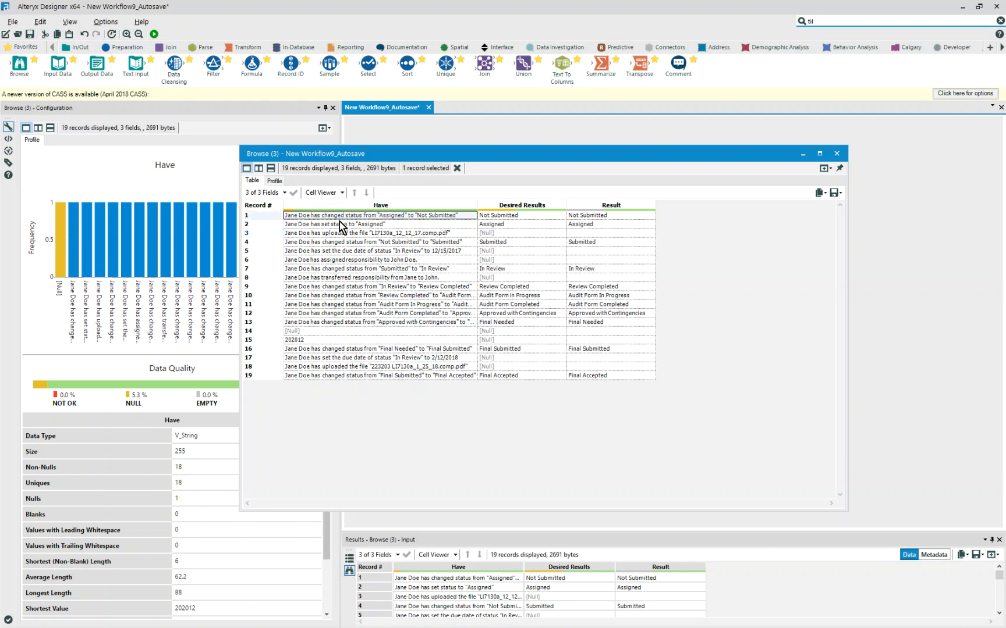
click(339, 226)
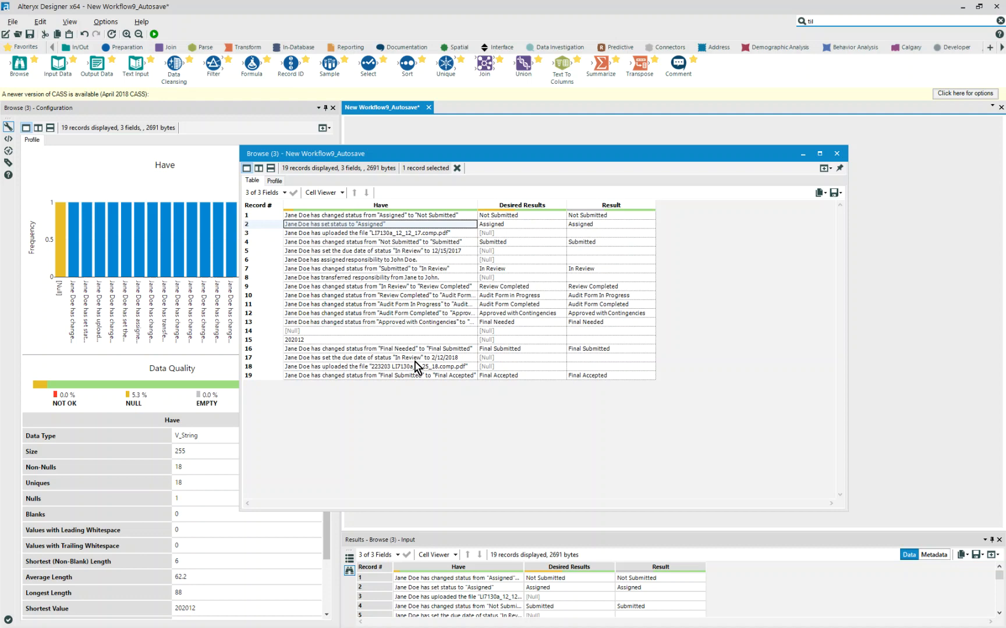
click(836, 154)
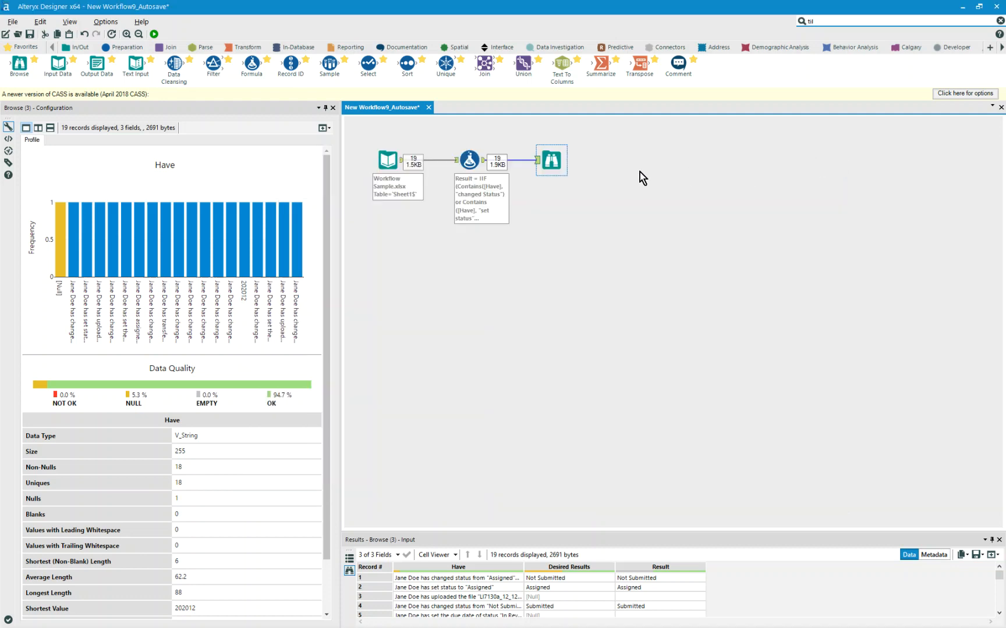
Copy the two-part Contains condition from the Formula tool and add a Filter tool below it, connected to the Workflow Sample input.
click(475, 164)
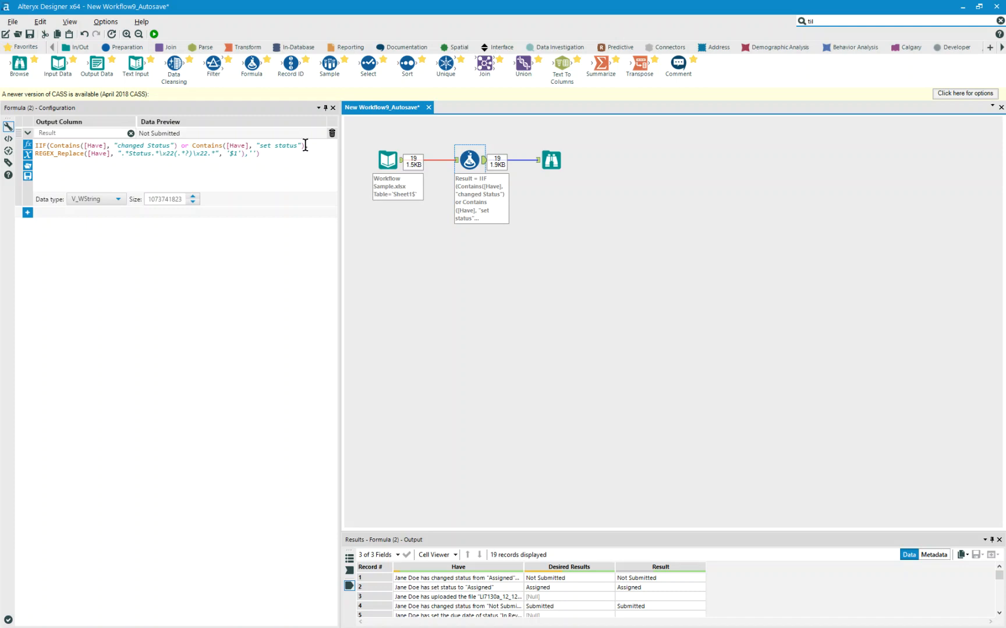
drag(305, 146, 54, 146)
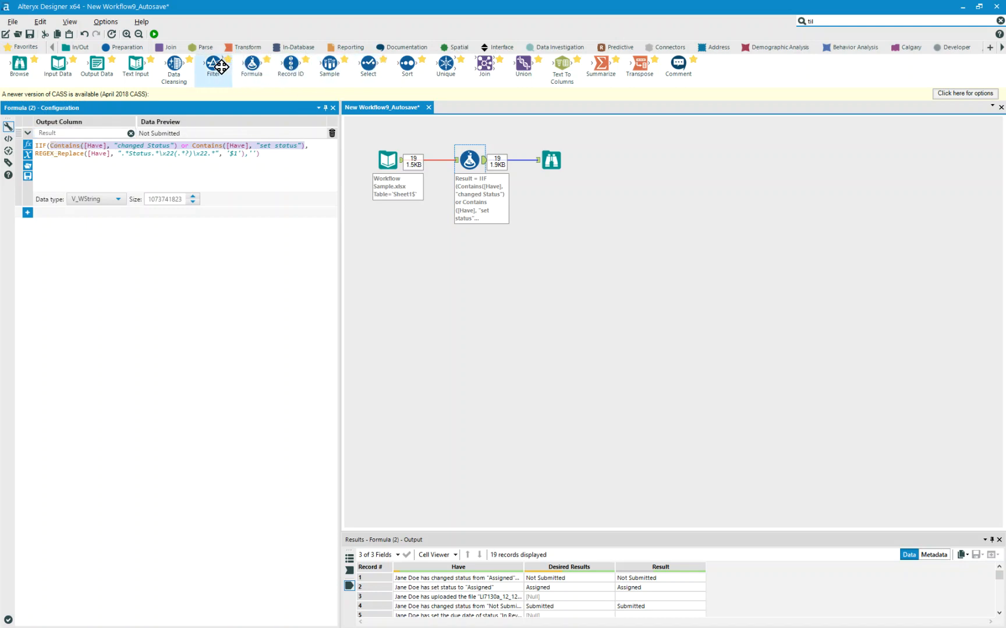
drag(213, 62, 475, 254)
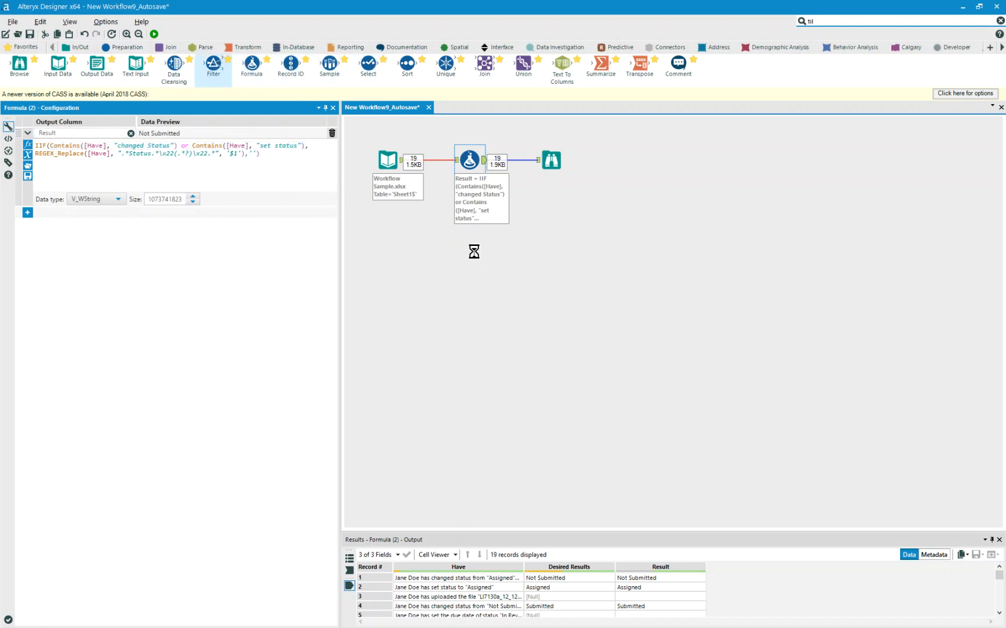
drag(401, 163, 463, 254)
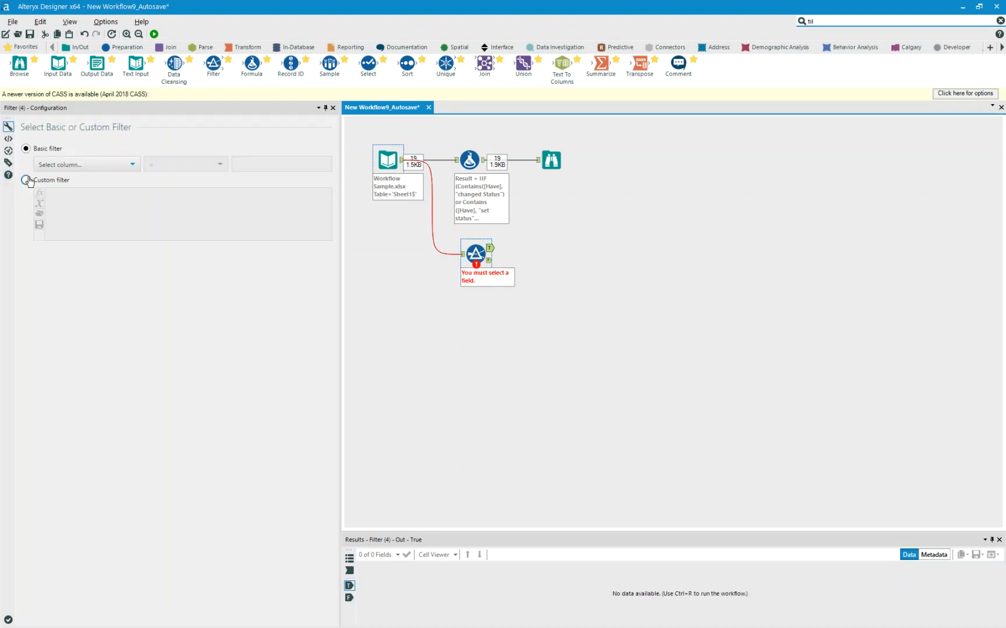
Give the Filter the custom expression Contains([Have], "changed Status") or Contains([Have], "set status"), split over two lines after "or".
click(26, 181)
text(Contains([Have], "changed Status") or Contains([Have], "set status"))
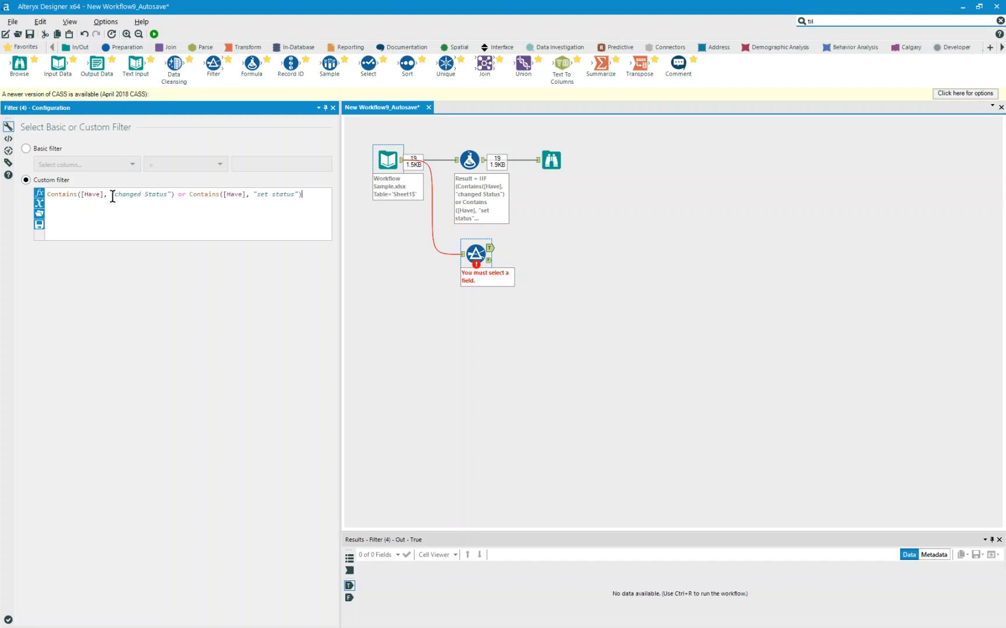
click(191, 194)
key(Return)
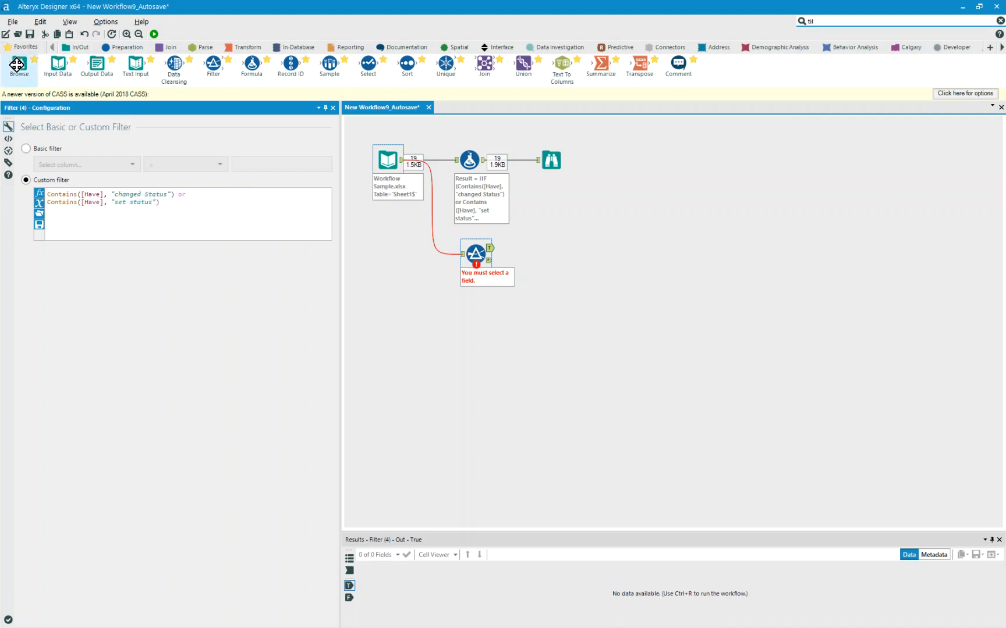
Run the workflow and examine the records in the Filter's True and False outputs.
drag(17, 64, 124, 201)
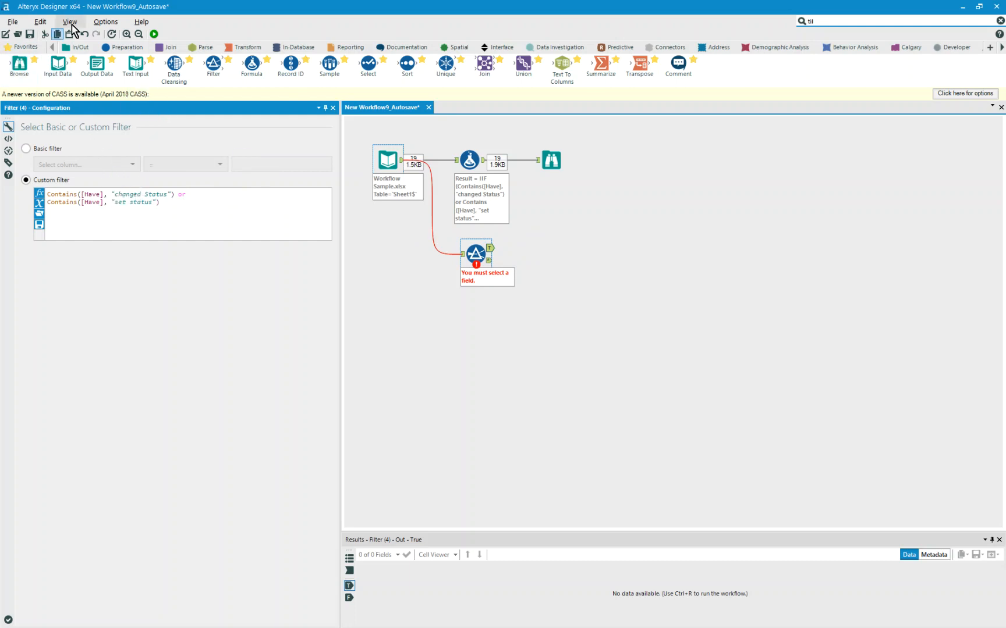
click(155, 35)
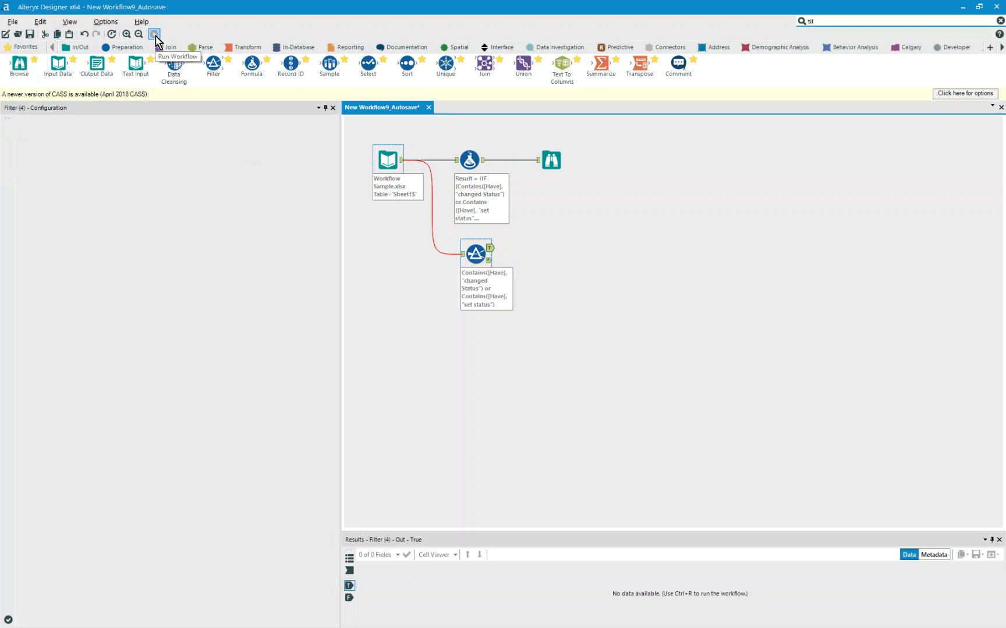
click(490, 249)
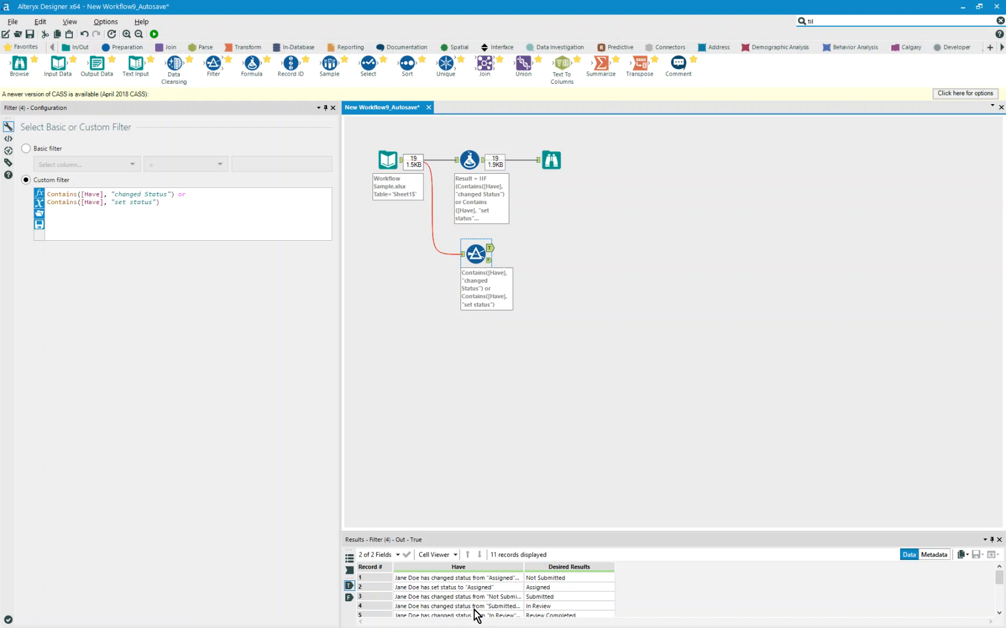
click(489, 261)
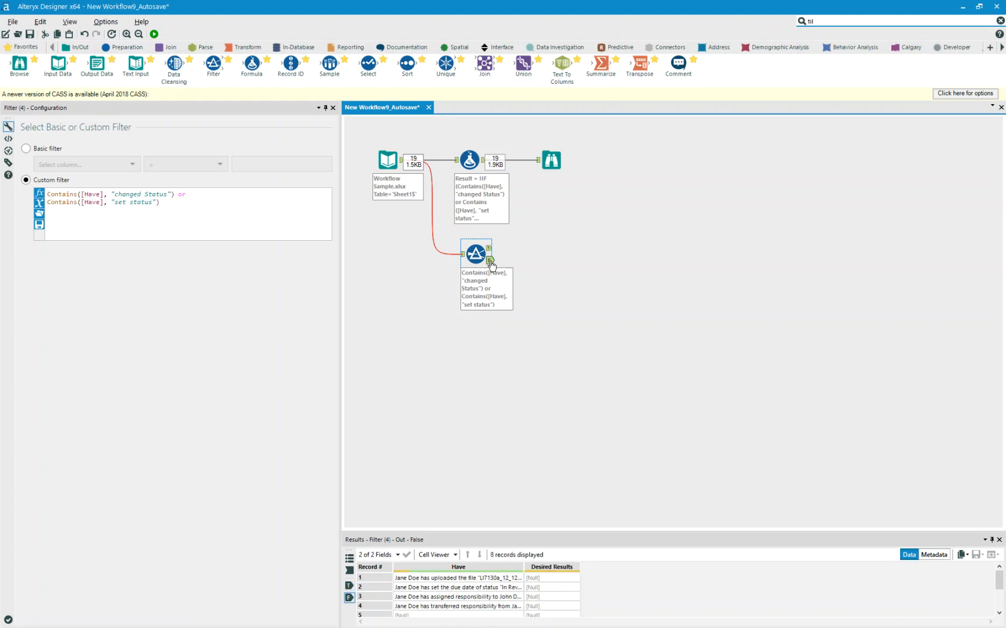
scroll(487, 589, down, 2)
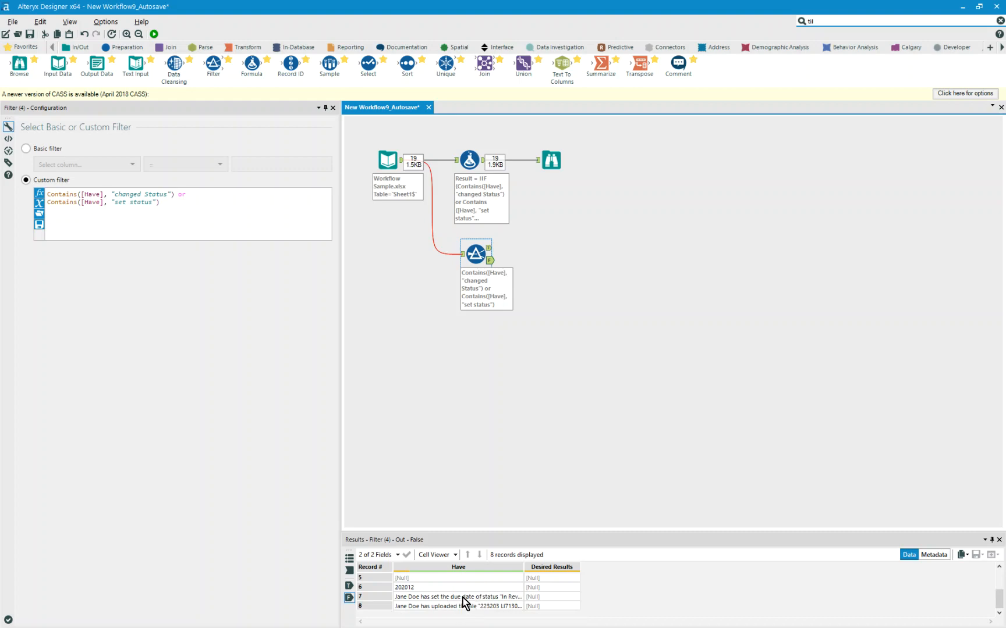
scroll(463, 601, up, 2)
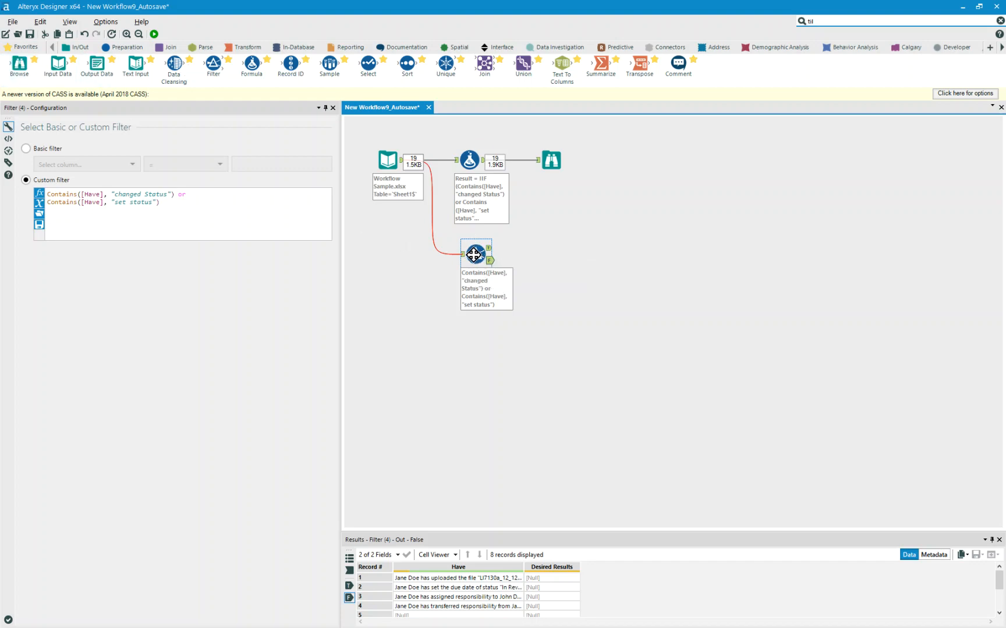
Add Browse tools to both outputs of the Filter and run the workflow again.
key(ctrl+shift+b)
key(ctrl+r)
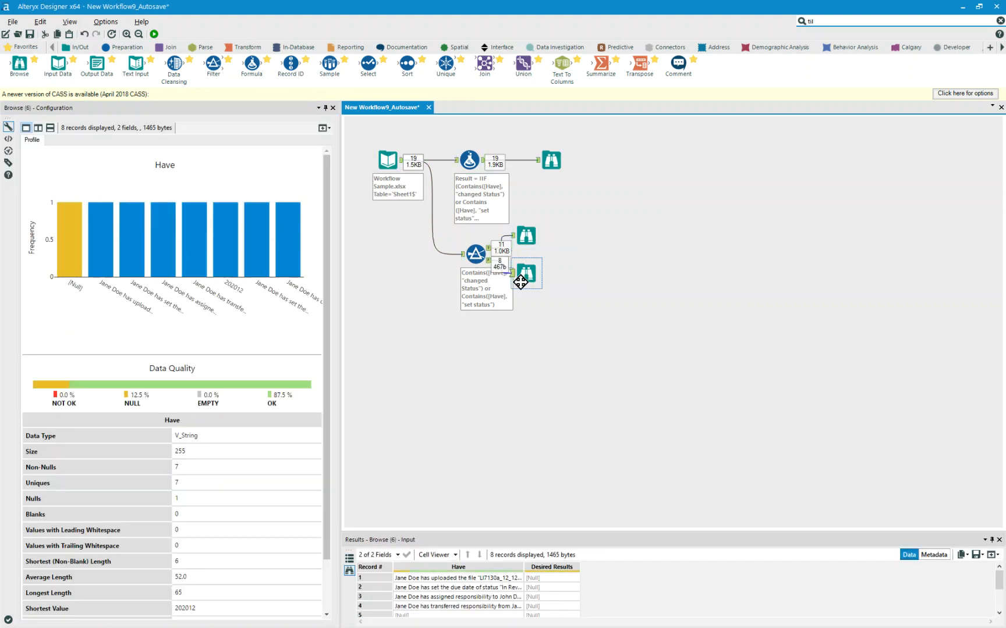
Copy the REGEX_Replace line from the existing Formula and insert a new Formula tool between the Filter's True output and its Browse.
click(465, 159)
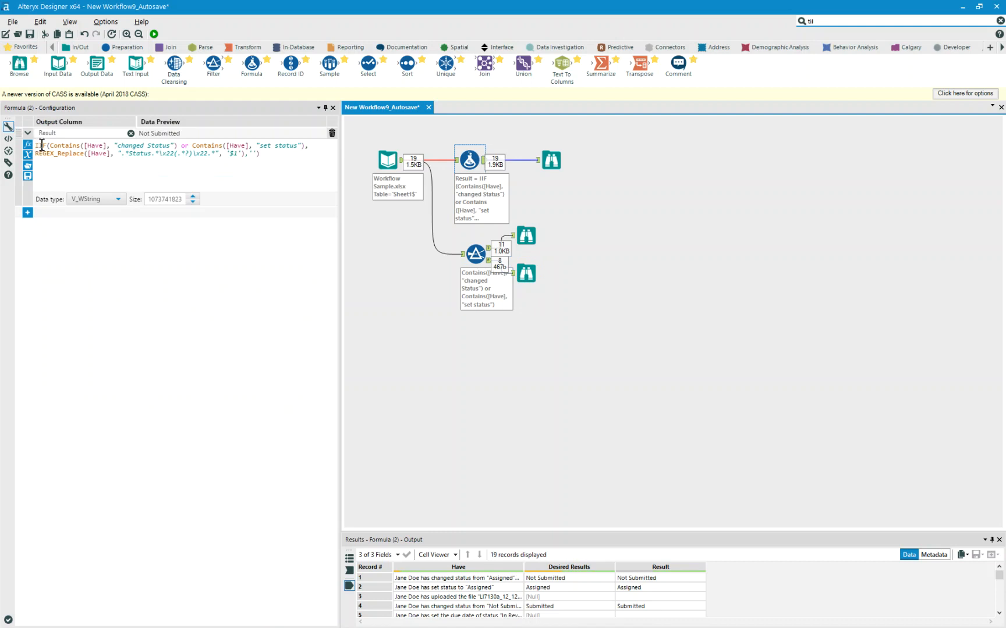
drag(50, 145, 305, 145)
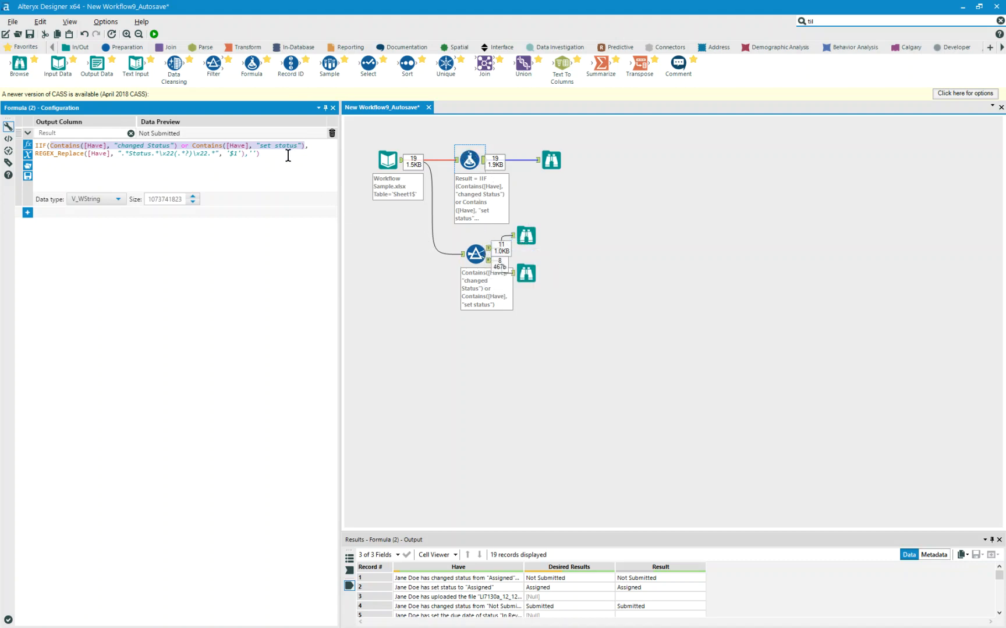
drag(287, 156, 27, 158)
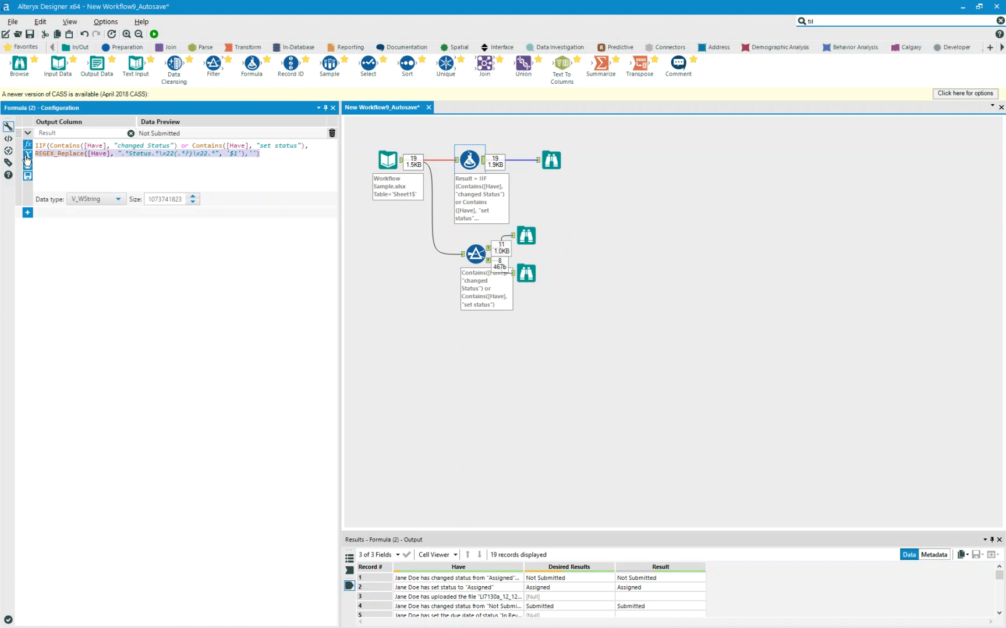
drag(253, 63, 525, 236)
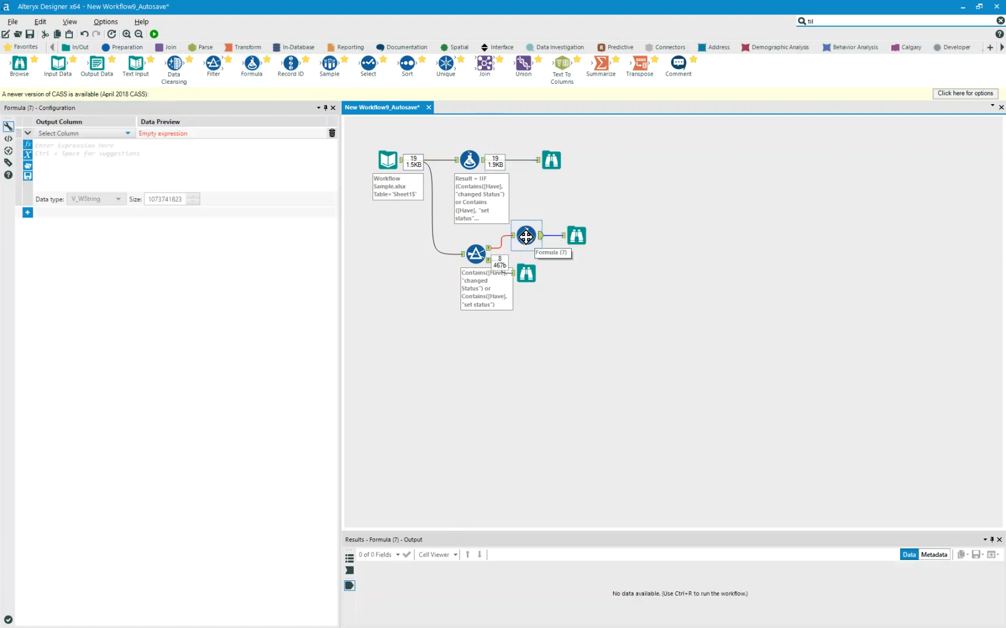
Enter REGEX_Replace([Have], ".*Status.*\x22(.*?)\x22.*", '$1') as the new Formula's expression, without the trailing empty-string argument, and run the workflow.
click(168, 165)
text(REGEX_Replace([Have], ".*Status.*\x22(.*?)\x22.*", '$1', ''))
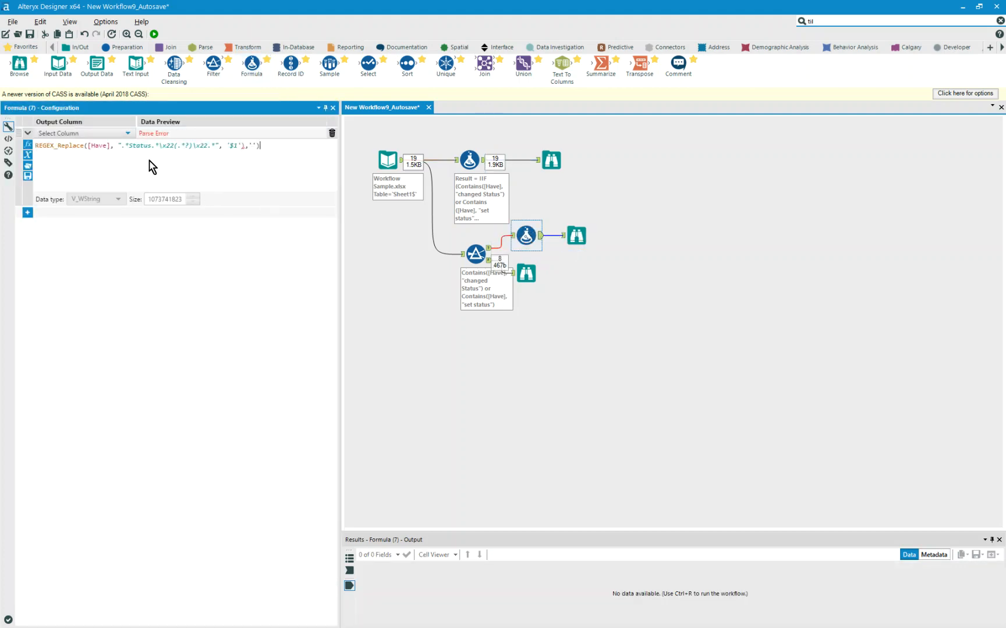
drag(244, 145, 296, 154)
key(Delete)
click(154, 34)
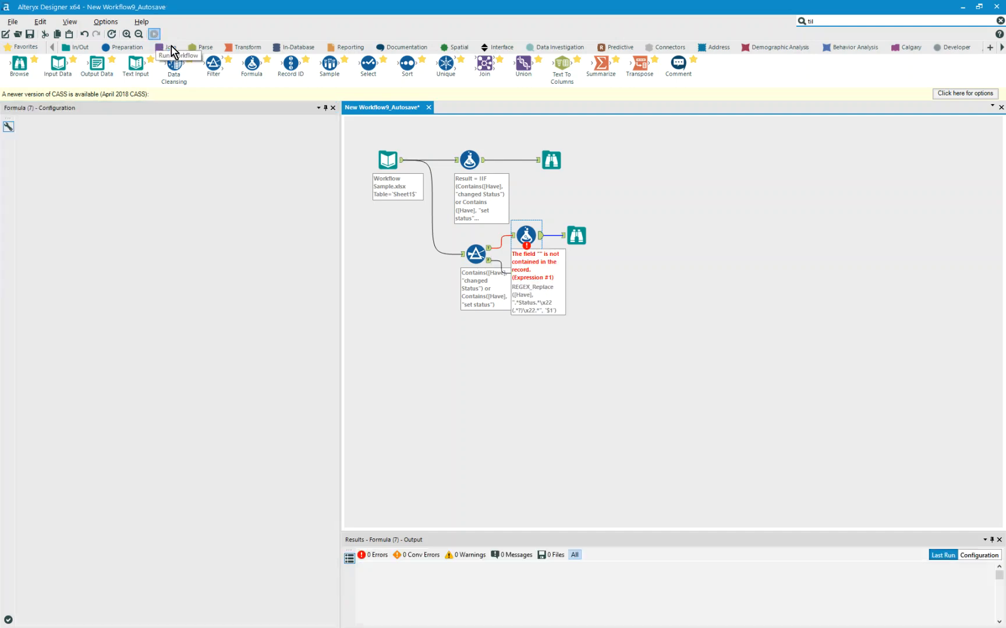
Add a new output column named "a" to the new Formula tool and rerun the workflow.
click(521, 256)
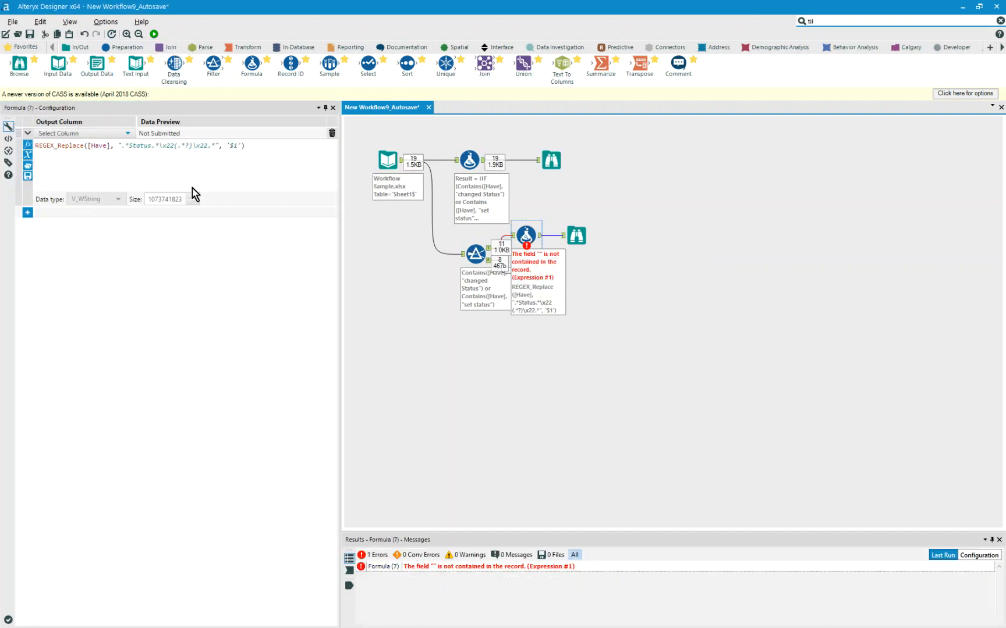
click(81, 134)
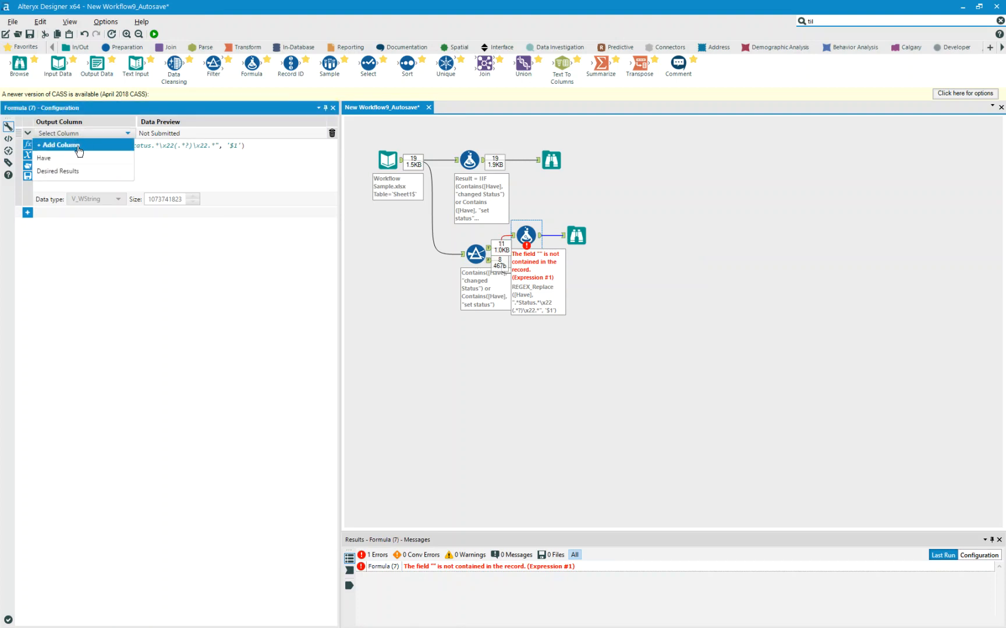
click(78, 147)
text(a)
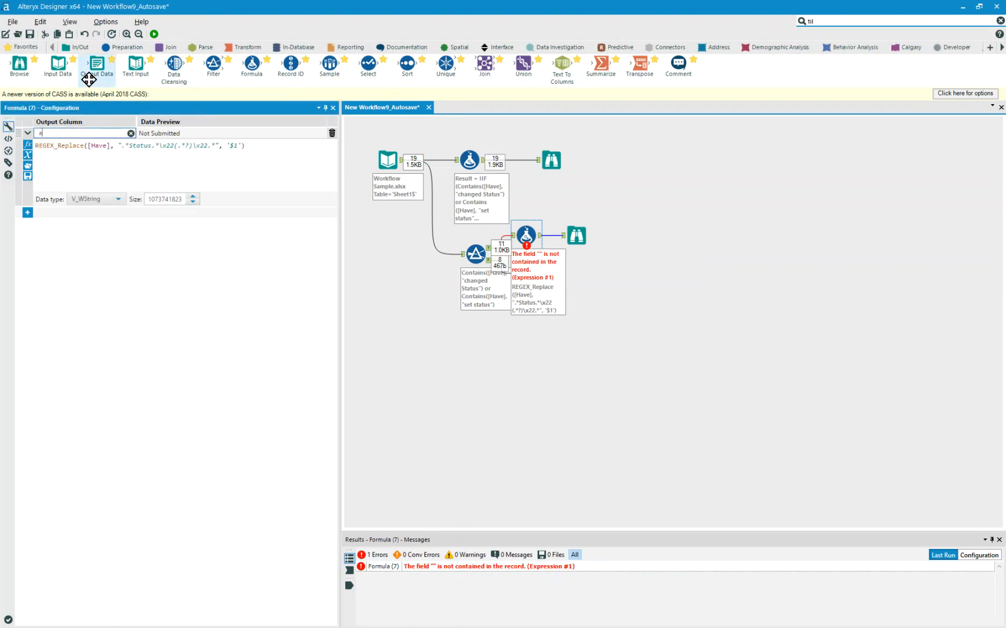
click(153, 35)
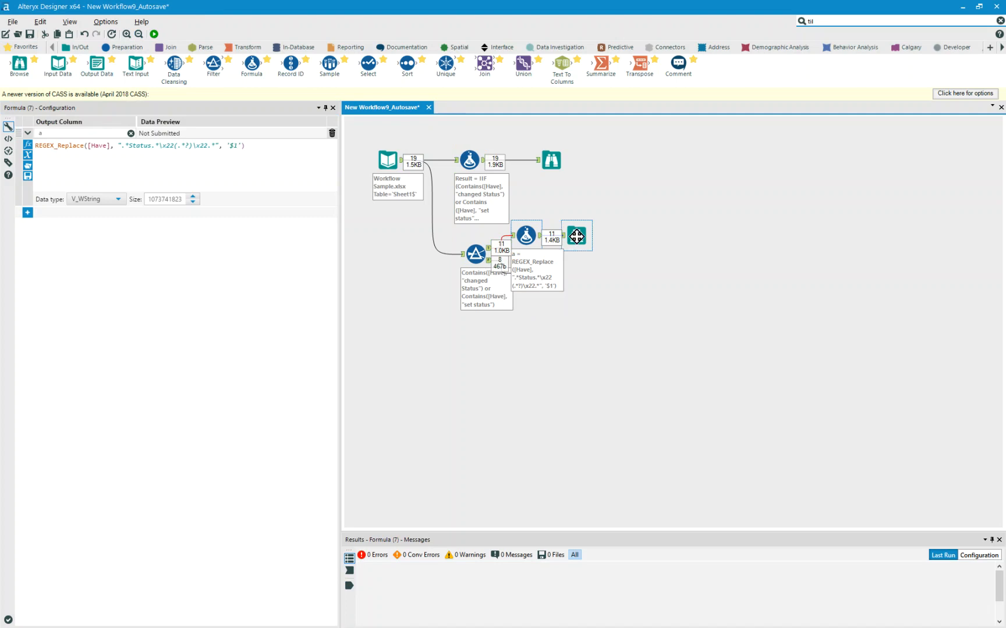
Compare the "a" column with Desired Results in the filtered branch's Browse output.
click(576, 236)
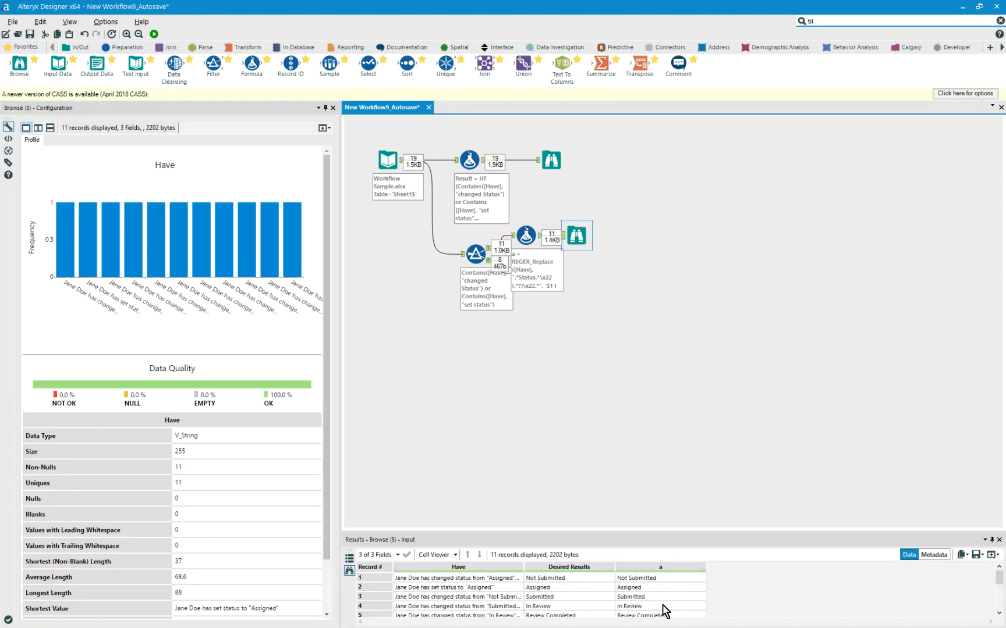
scroll(664, 611, down, 3)
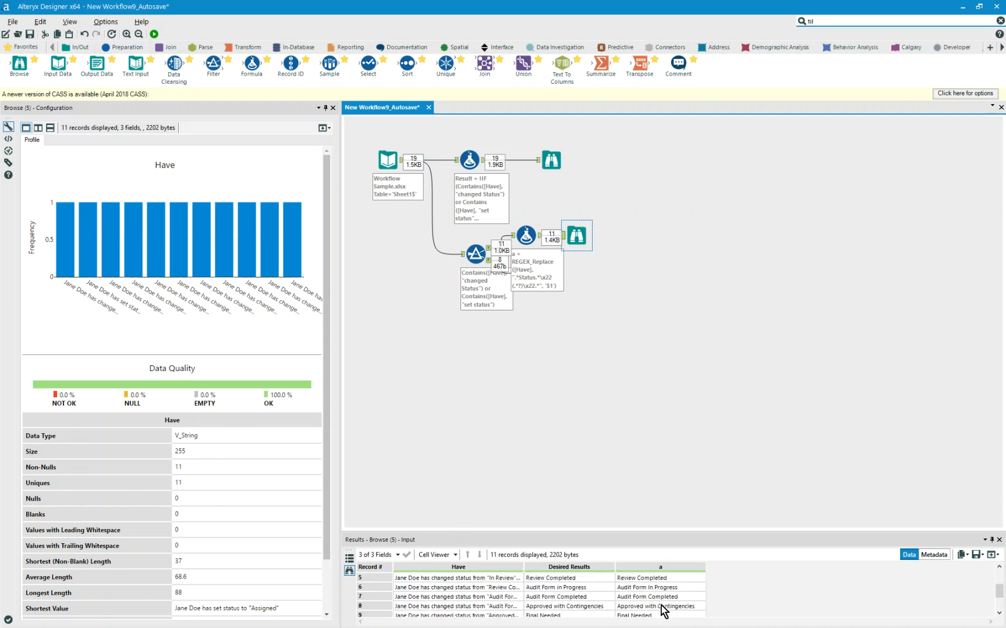
scroll(664, 611, up, 3)
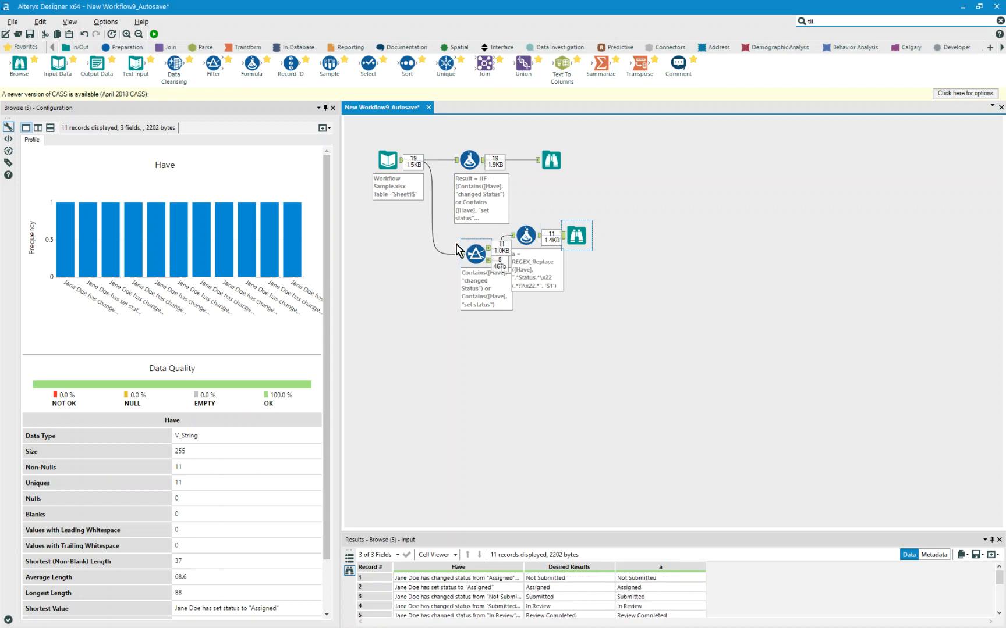
drag(446, 231, 552, 293)
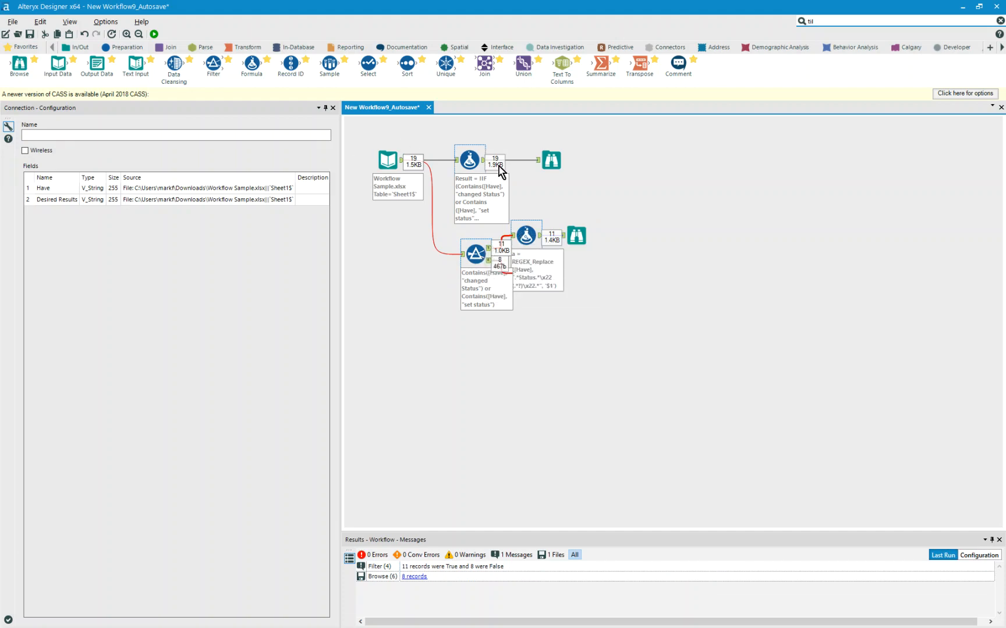
Replace the empty-string fallback in the Result formula with Null(), run the workflow and display the upper branch's Browse results.
click(469, 160)
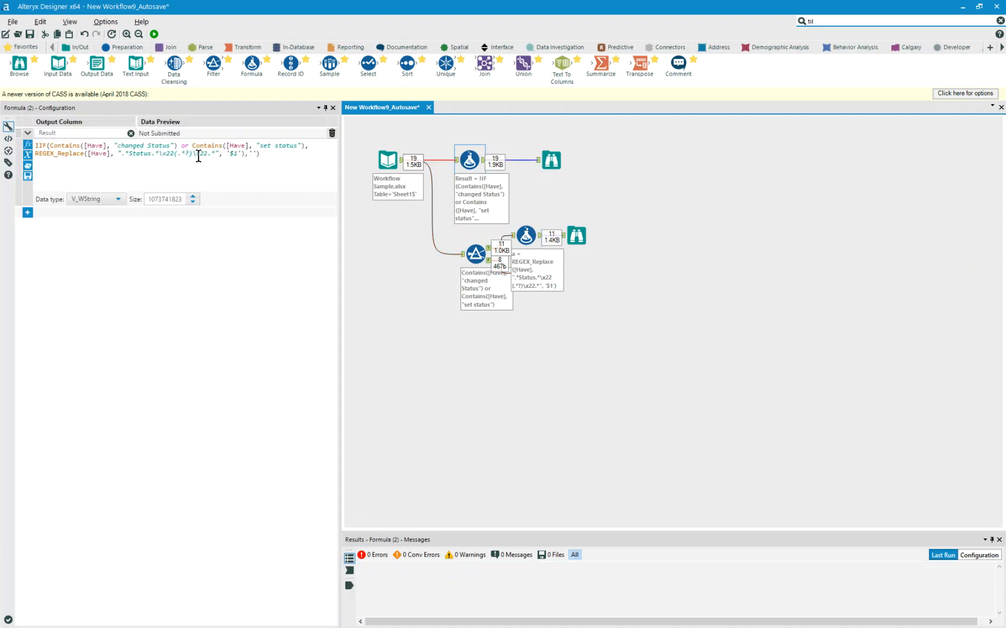
drag(245, 155, 262, 156)
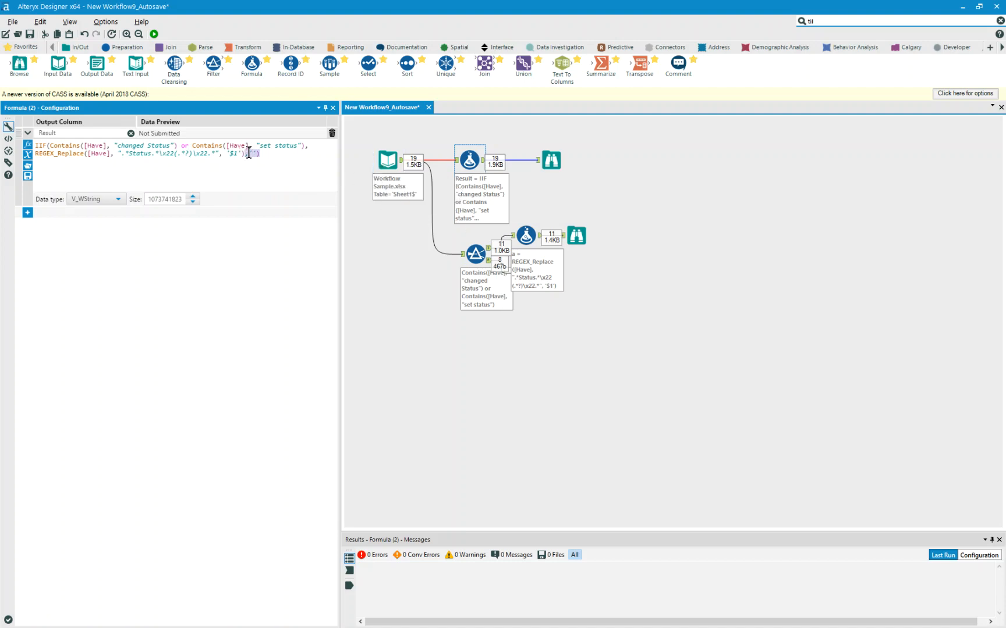
click(248, 154)
key(Delete)
key(Delete)
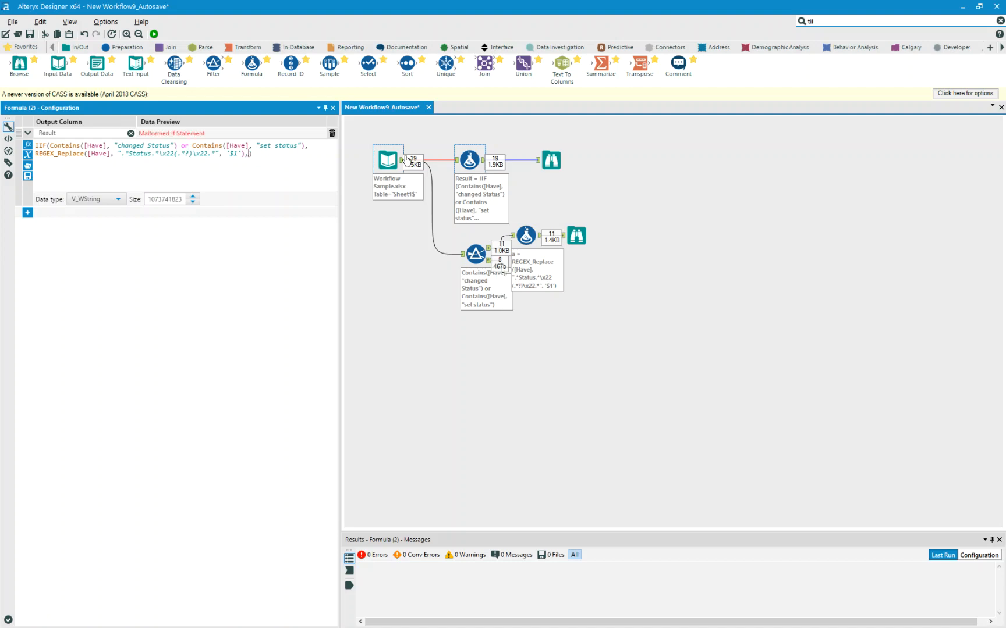
text(Null()
click(154, 34)
click(551, 160)
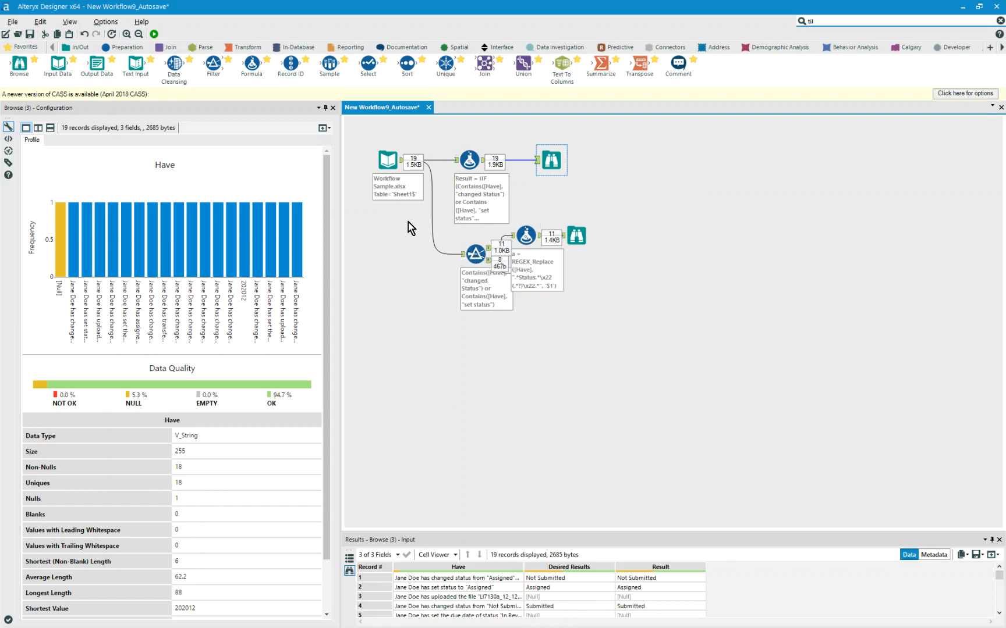
Delete the Filter branch with its Formula and both Browse tools, keeping only the Input, Result Formula and Browse chain.
drag(408, 222, 618, 262)
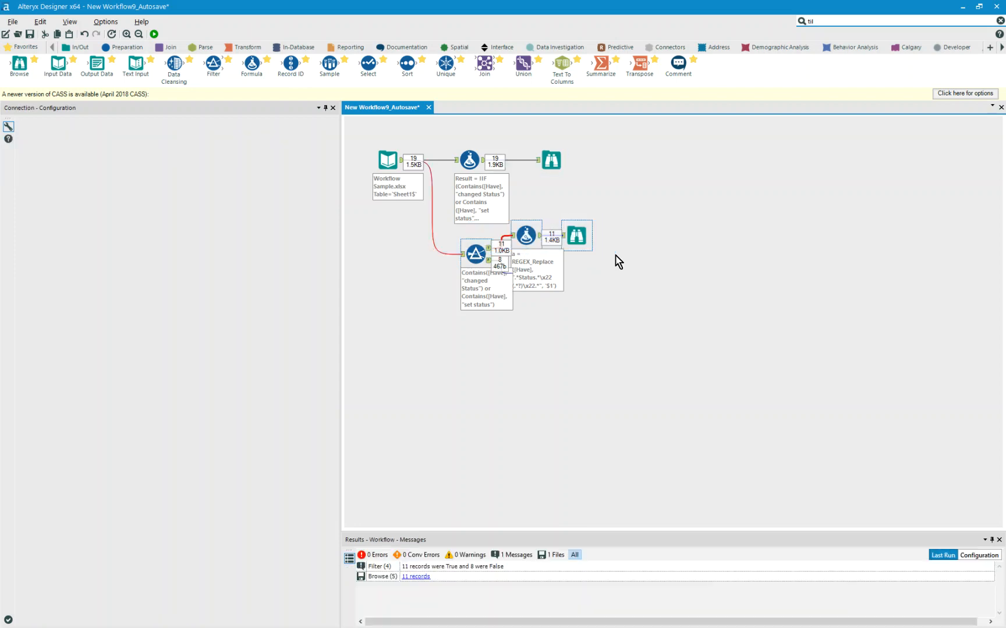
key(Delete)
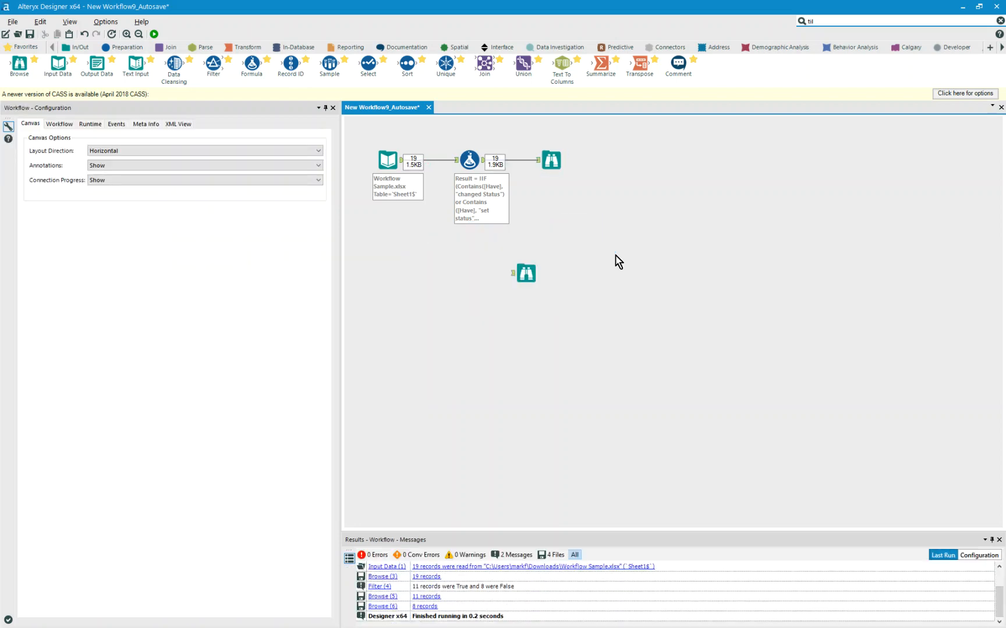
click(527, 264)
key(Delete)
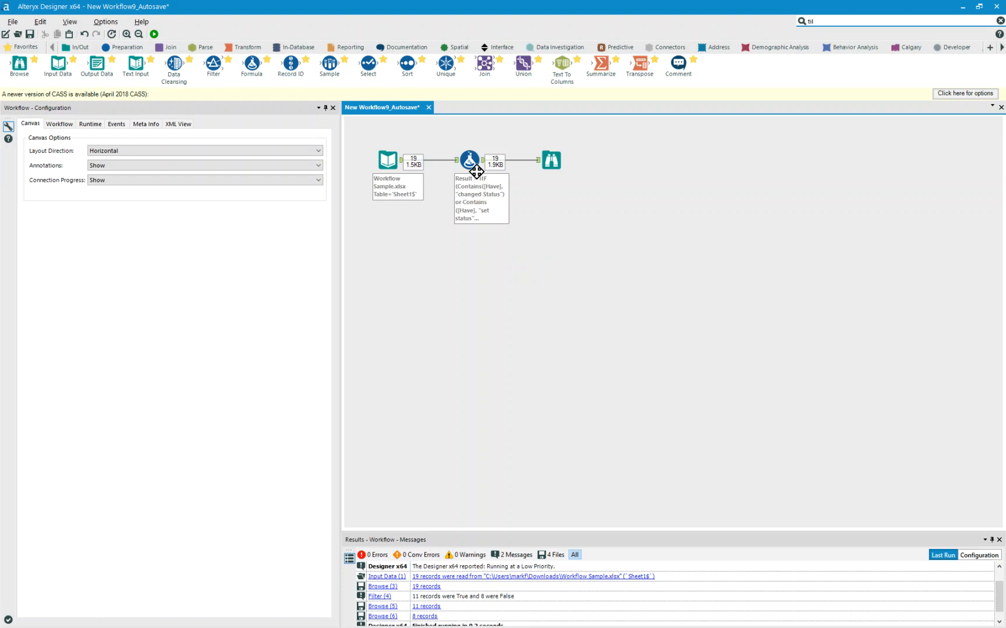
Examine the Result formula's IIF structure: the two Contains conditions, the REGEX_Replace call and the Null() fallback.
click(476, 171)
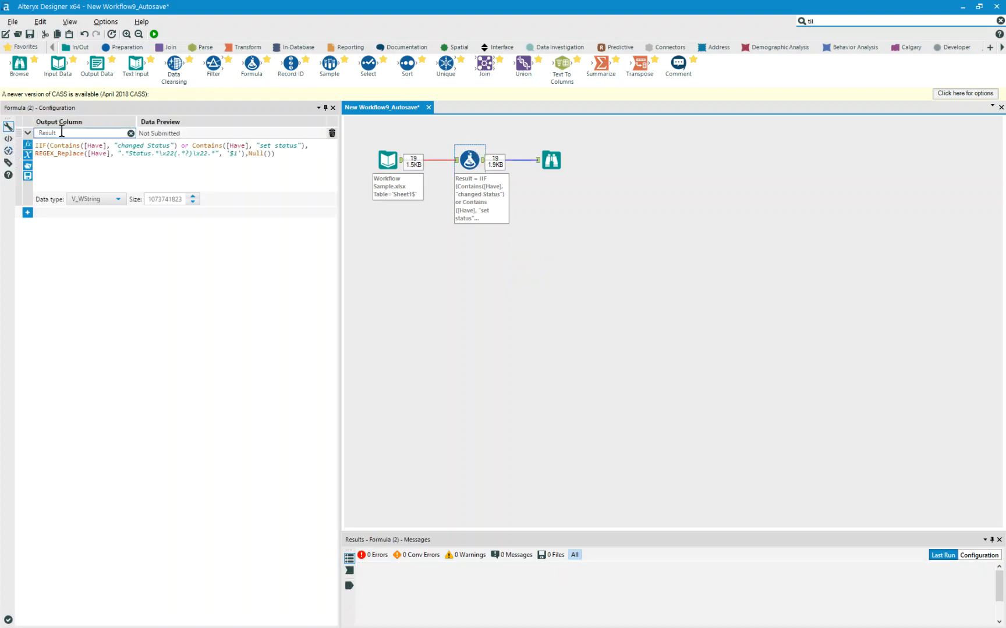
click(60, 152)
drag(52, 146, 298, 146)
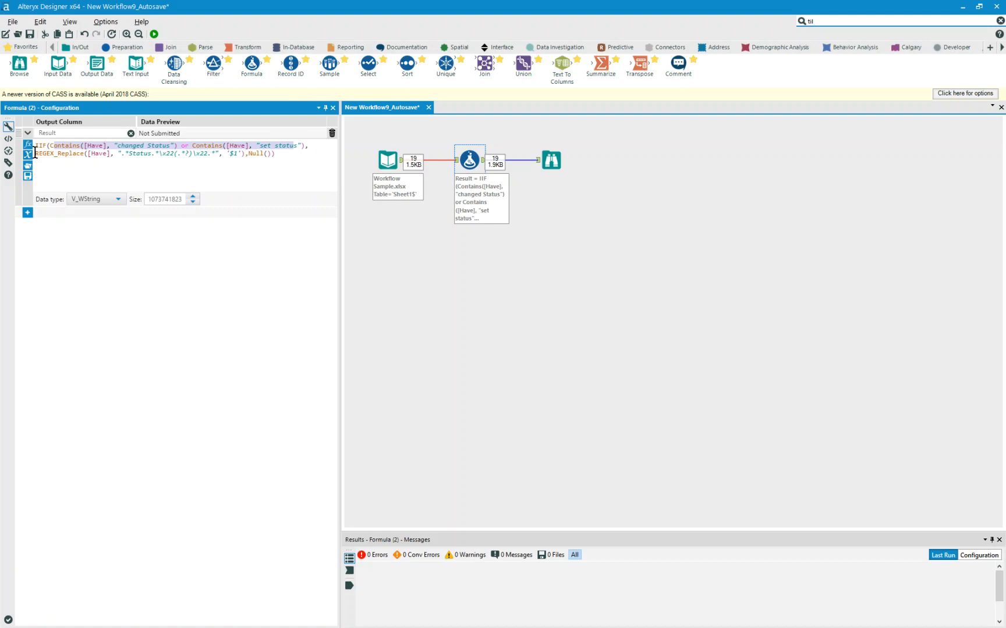
drag(34, 154, 272, 153)
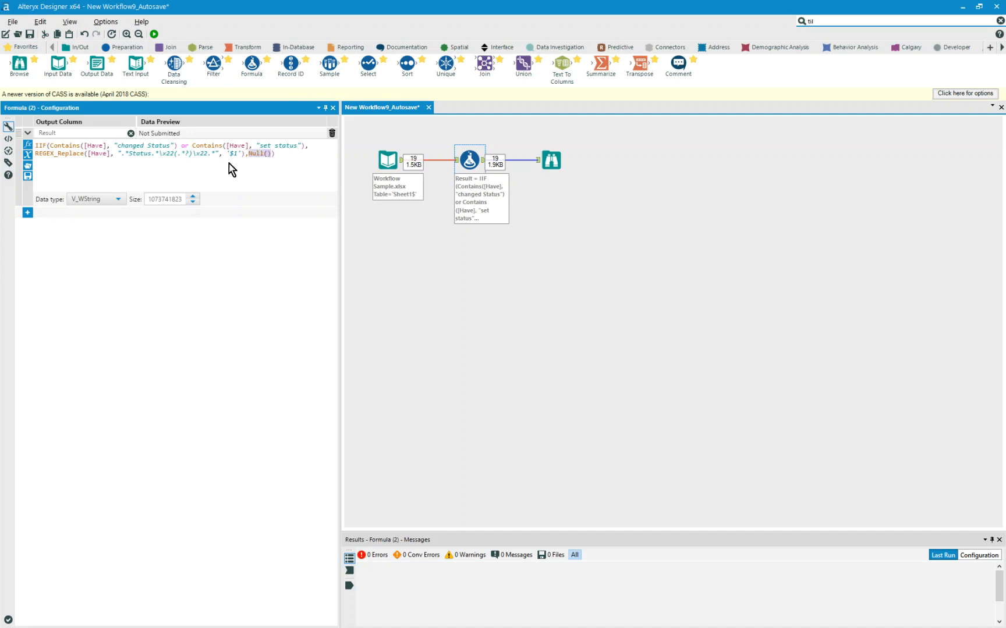
drag(119, 154, 241, 153)
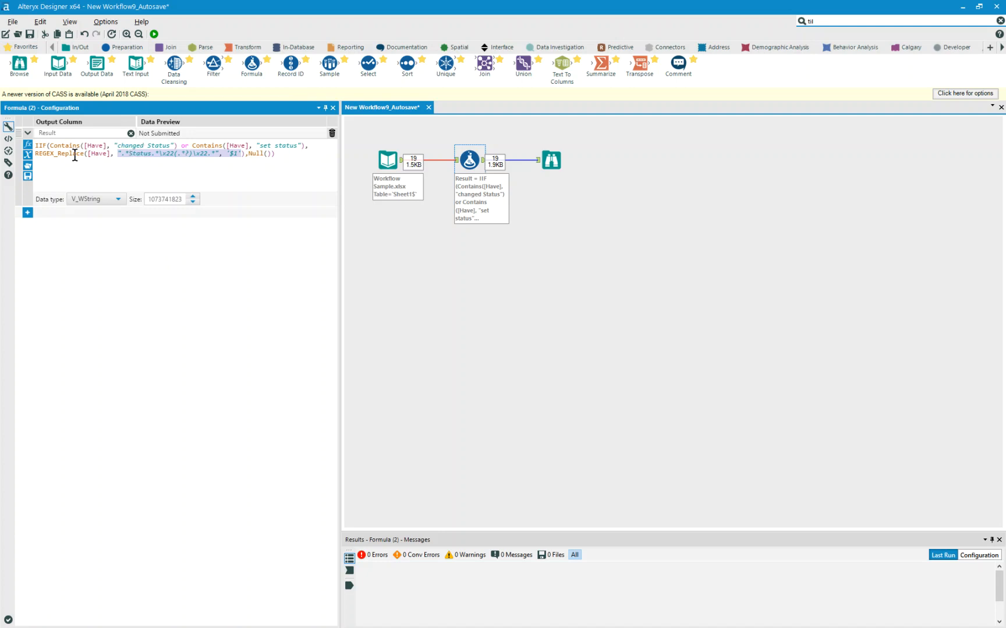
Examine the parts of the regex pattern in the Result formula: the leading .*, the \x22 quote and the (.*?) capture group.
click(119, 156)
drag(122, 155, 127, 155)
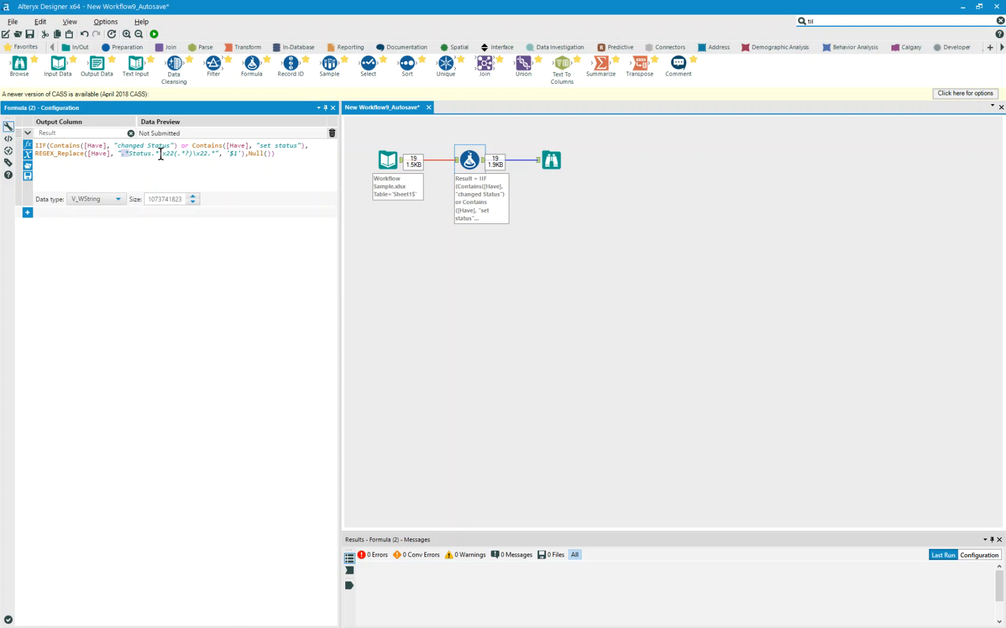
drag(162, 154, 174, 154)
click(175, 152)
drag(158, 153, 173, 153)
click(174, 155)
drag(174, 155, 195, 155)
click(288, 153)
key(ctrl+a)
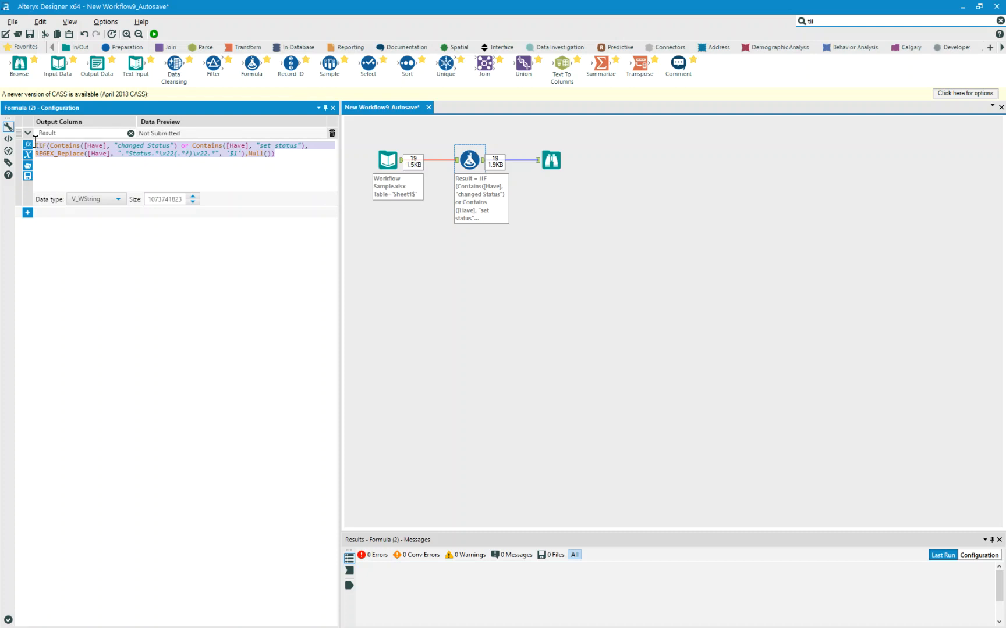
Rerun the workflow, open the Browse results in a separate window and widen the Have column to show its full text.
click(155, 33)
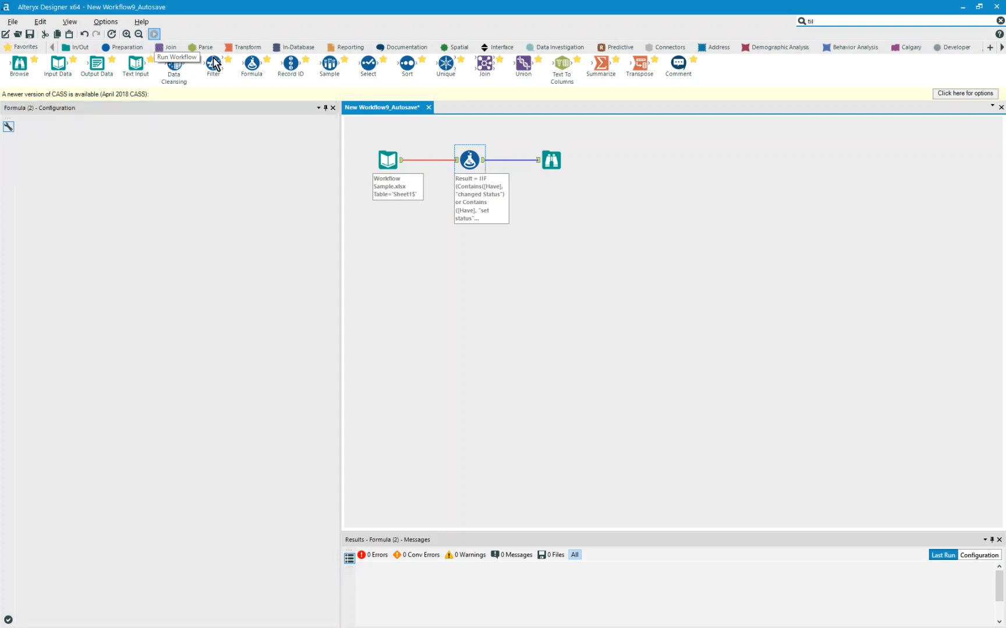
click(551, 160)
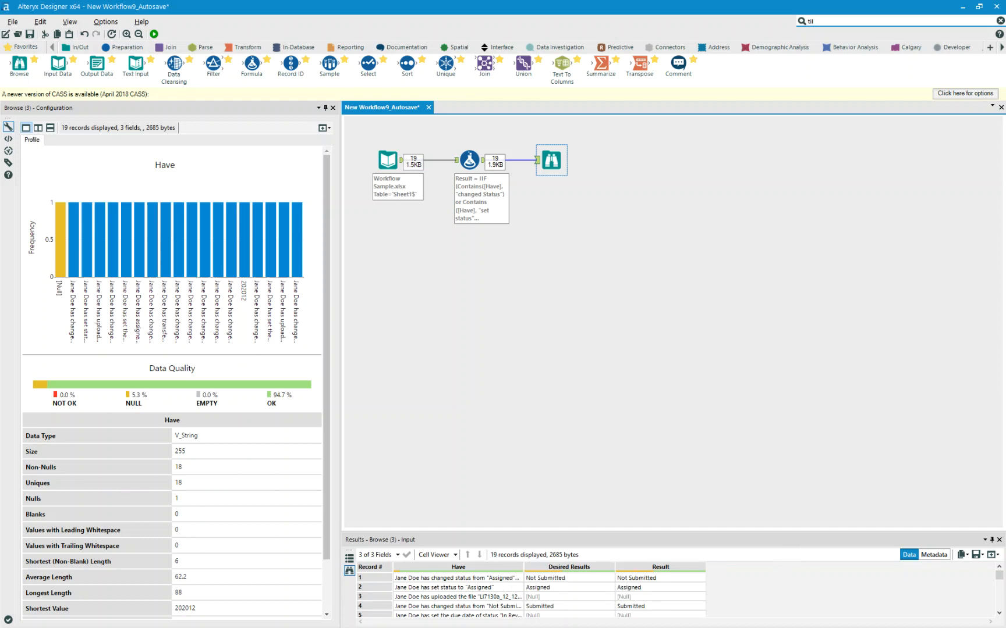
click(994, 556)
click(994, 566)
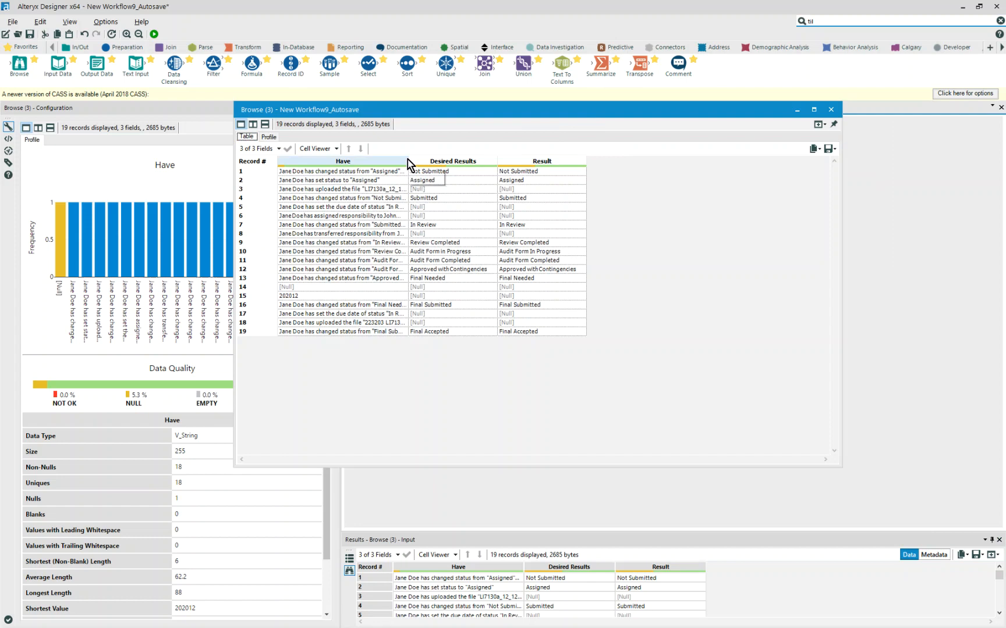
drag(408, 160, 498, 159)
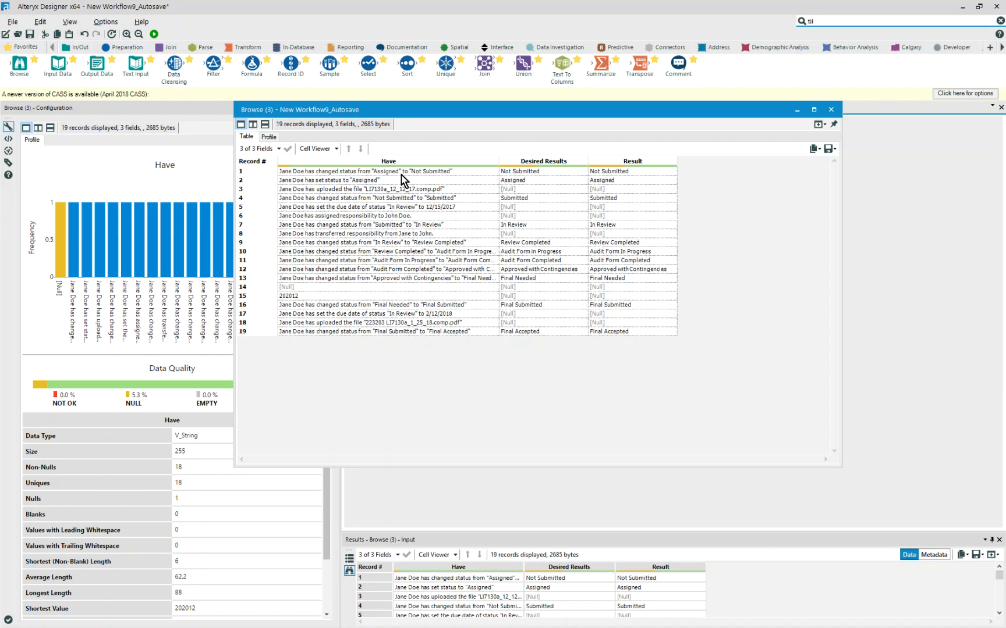
Examine record 1's Have text in the cell viewer, highlighting the quoted "Not Submitted", and move the results window below the workflow.
click(288, 172)
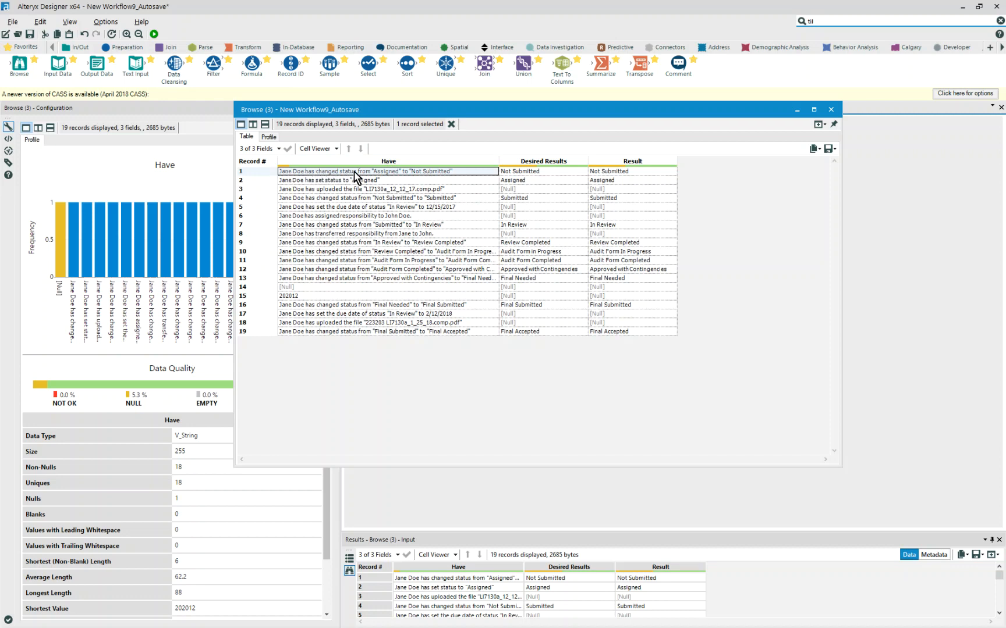
double_click(412, 171)
drag(412, 171, 416, 169)
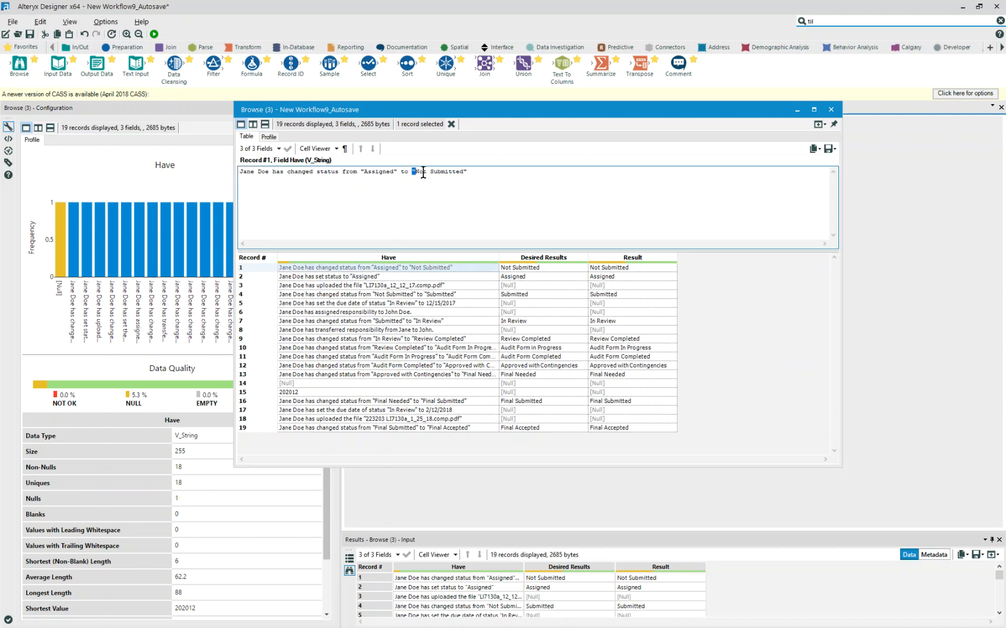
drag(415, 171, 465, 170)
drag(451, 114, 459, 253)
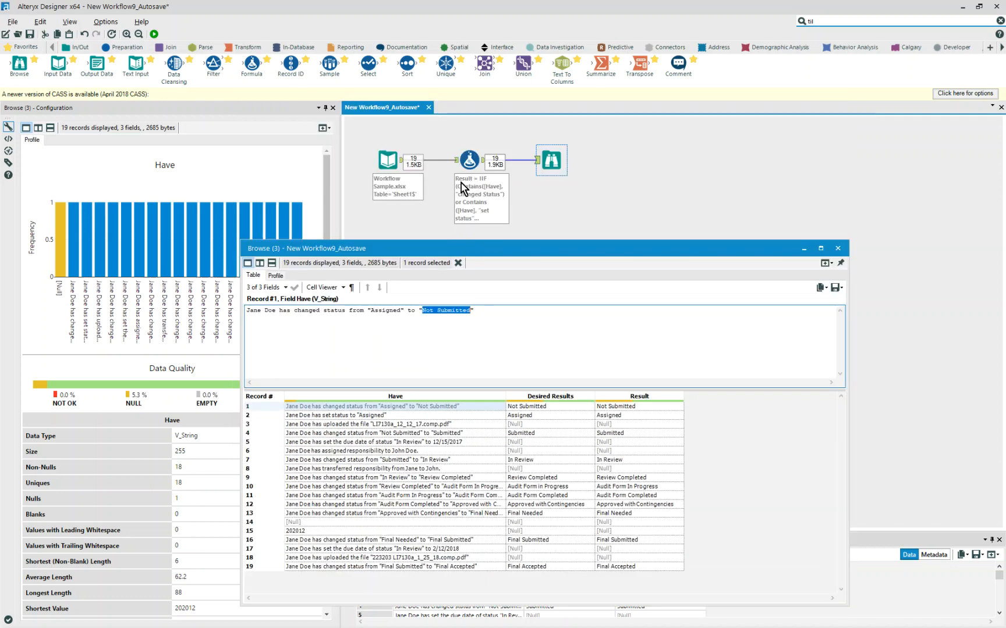
Review the Result formula's '$1' replacement and full expression alongside the highlighted status in the Browse window.
click(470, 162)
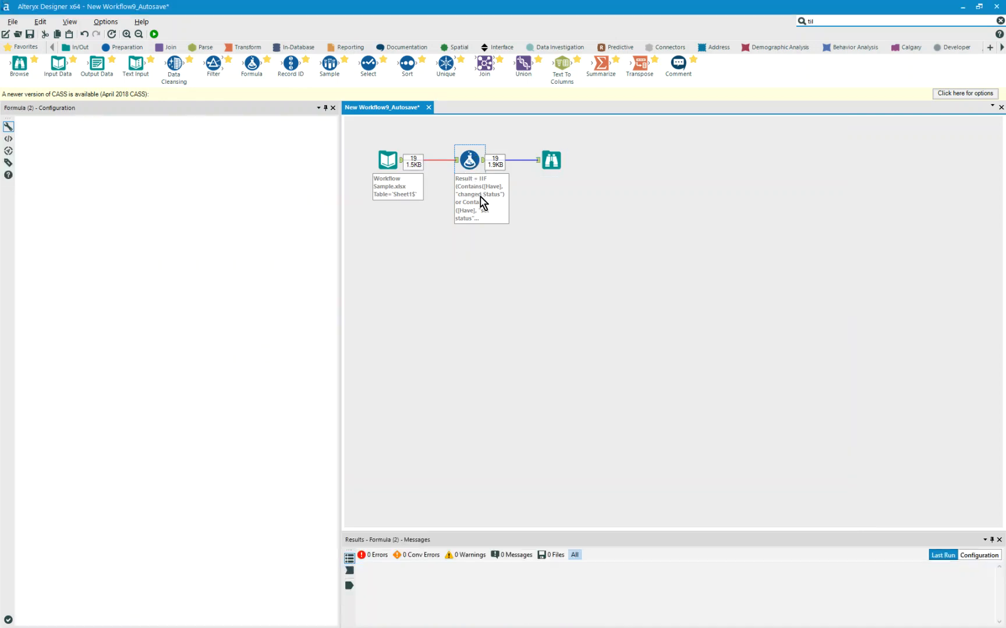
key(alt+Tab)
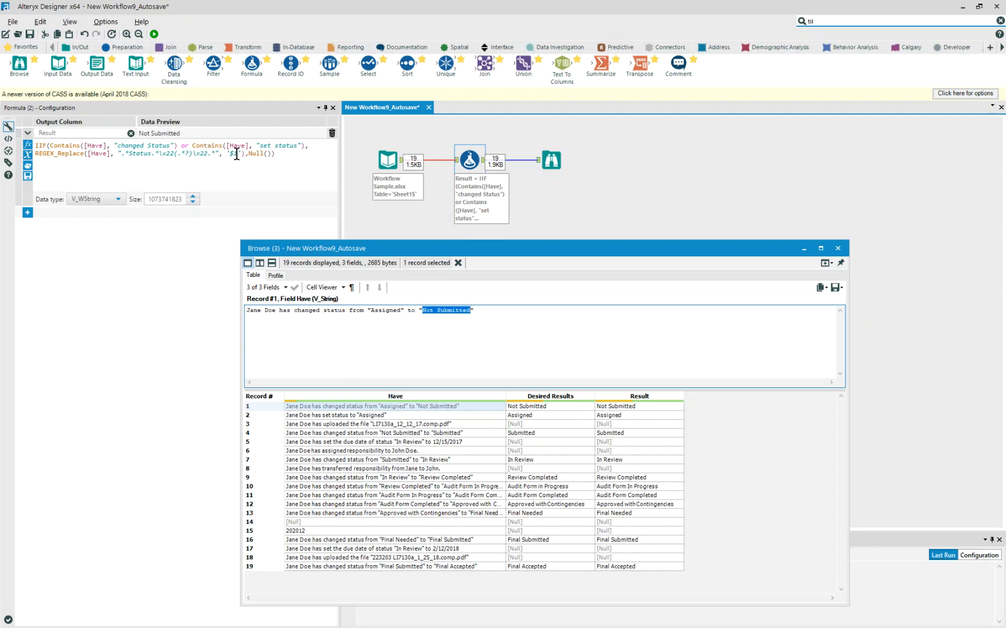
drag(231, 154, 239, 154)
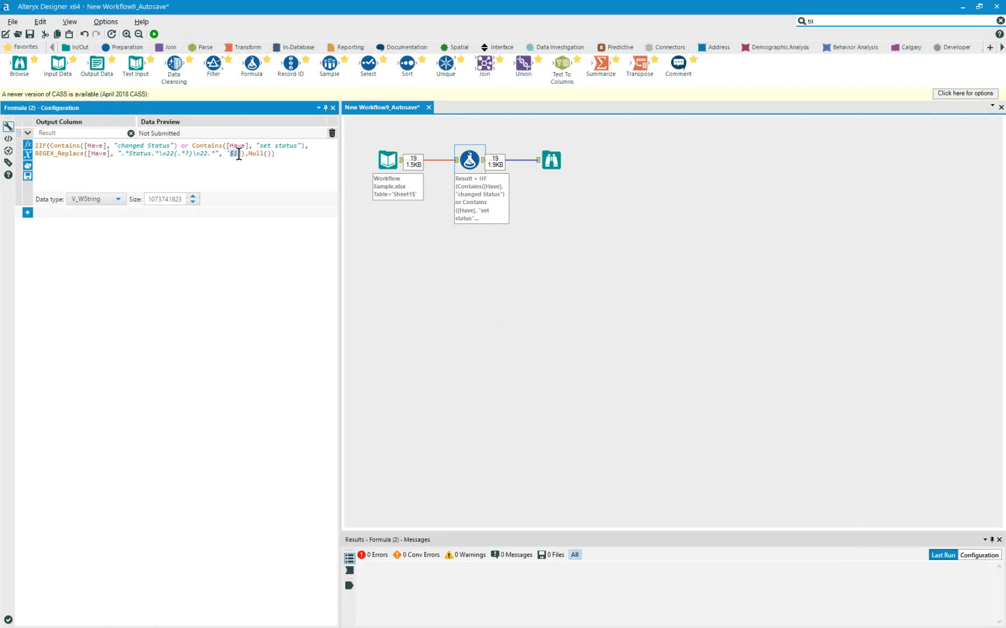
key(alt+Tab)
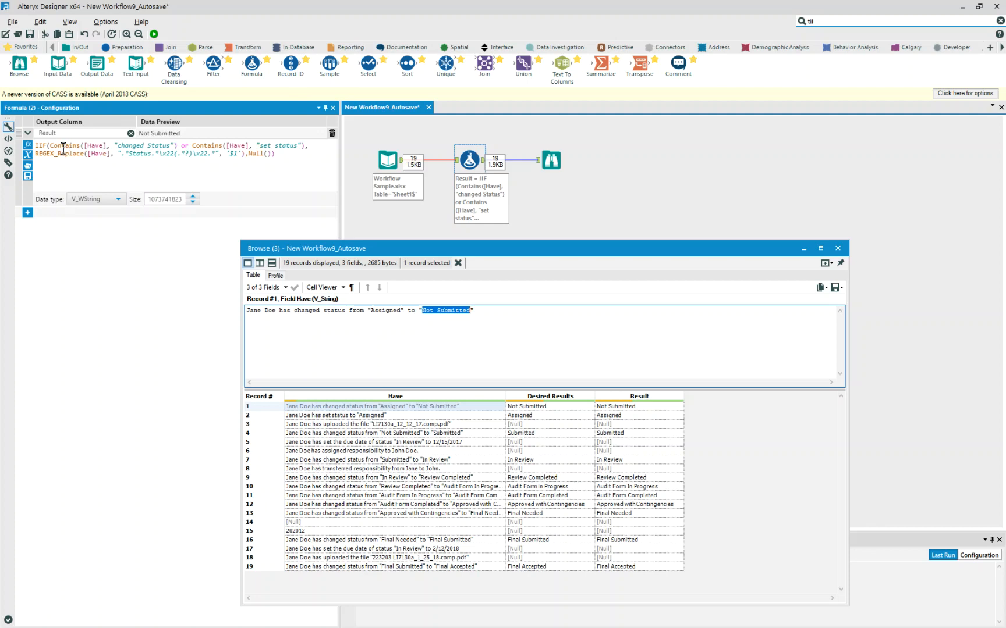
drag(287, 157, 28, 149)
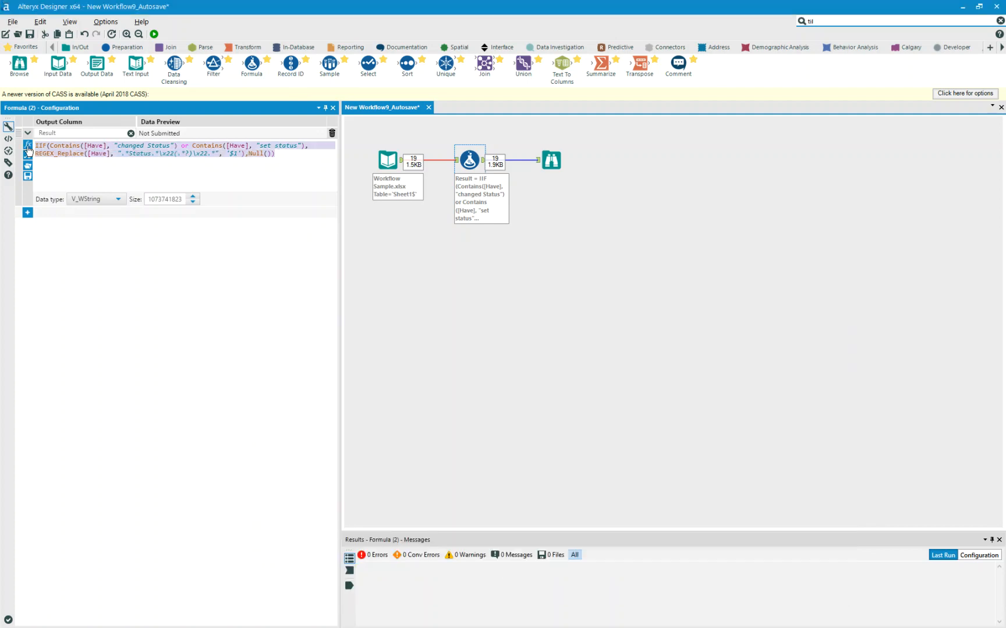